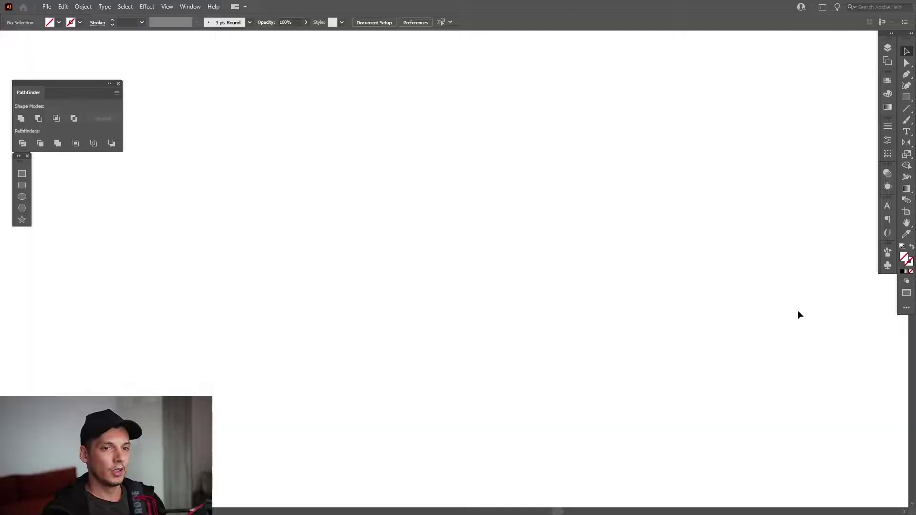
Draw an upright three-point Star as an equilateral triangle about 276 px wide and 239 px high, with black stroke and no fill.
click(903, 271)
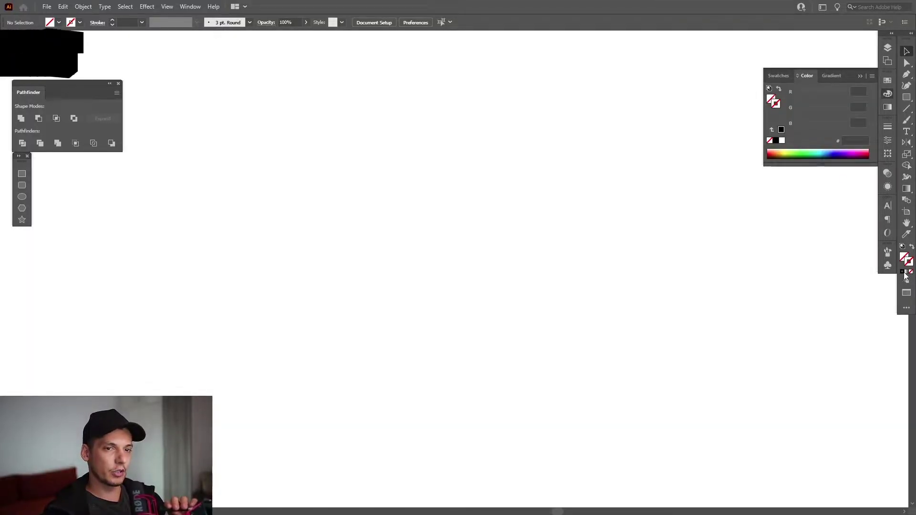
click(860, 76)
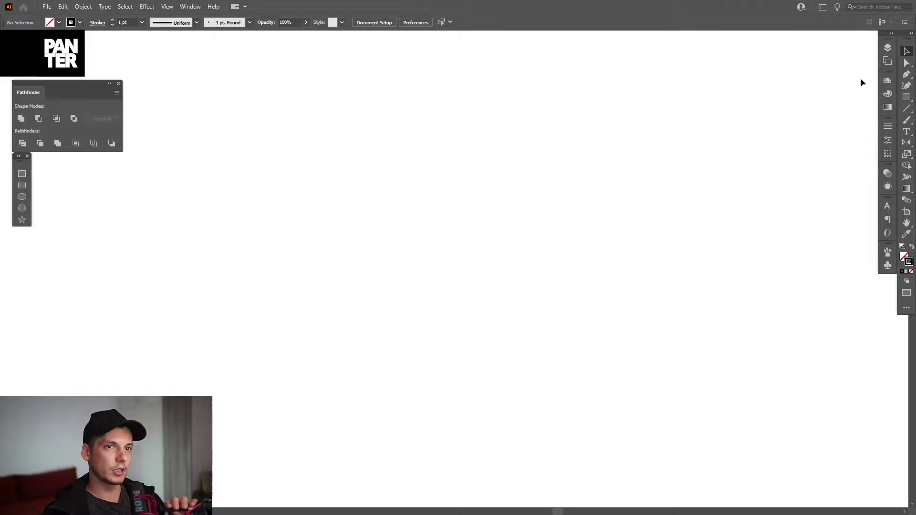
click(909, 101)
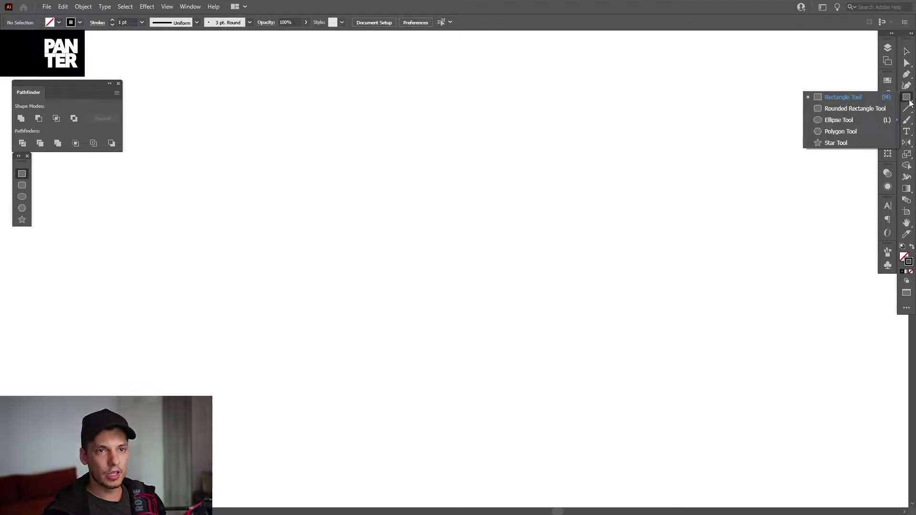
click(836, 143)
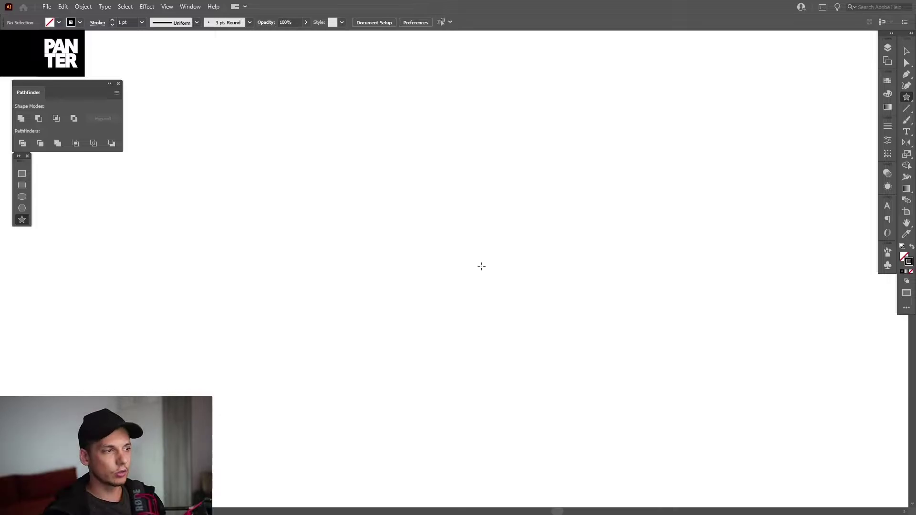
drag(446, 242, 584, 278)
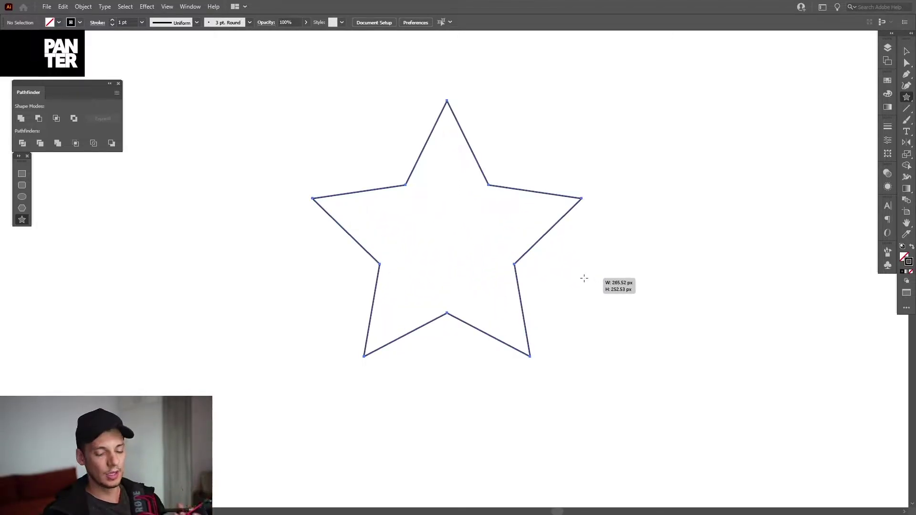
key(Down)
drag(584, 278, 584, 278)
key(Down)
key(Up)
key(Up)
key(Up)
key(Up)
key(Down)
key(Down)
key(Down)
key(Down)
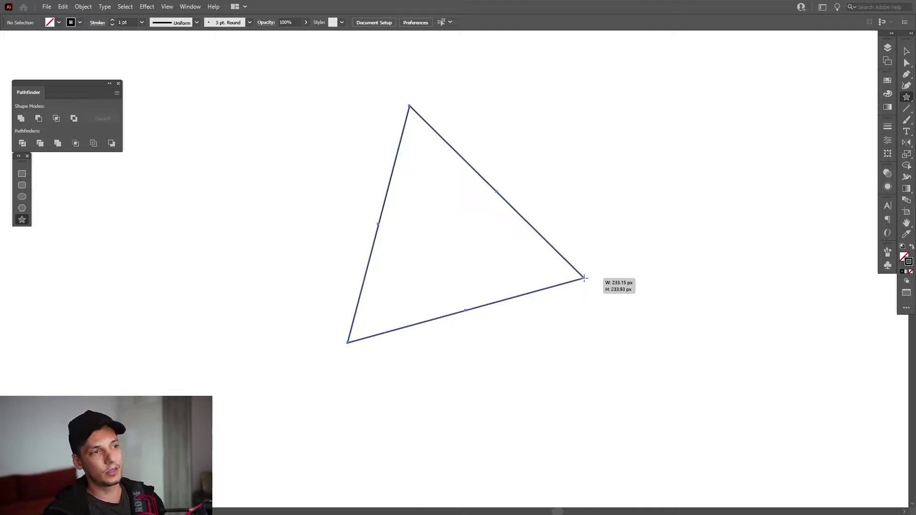
mouse_move(584, 279)
mouse_down()
mouse_move(558, 266)
mouse_move(586, 268)
mouse_up()
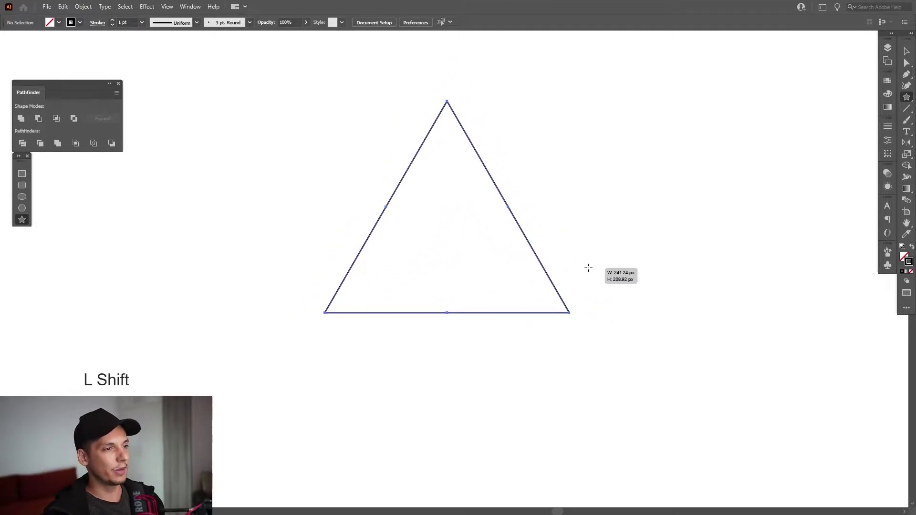
drag(588, 267, 608, 271)
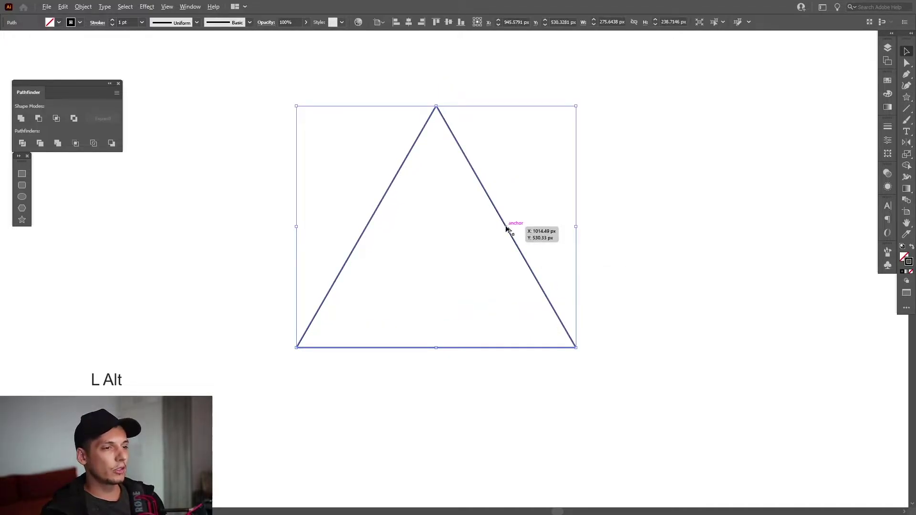
Place a copy of the triangle about 27 px to its right on the same baseline.
drag(506, 229, 535, 230)
drag(496, 204, 497, 199)
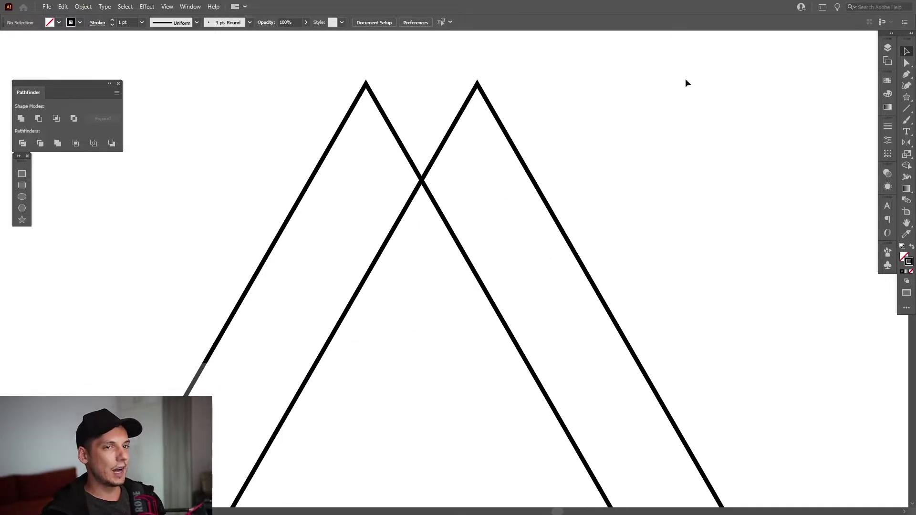
Draw a horizontal helper line about 14 px long from the triangles' upper crossing to below the right triangle's apex.
click(906, 76)
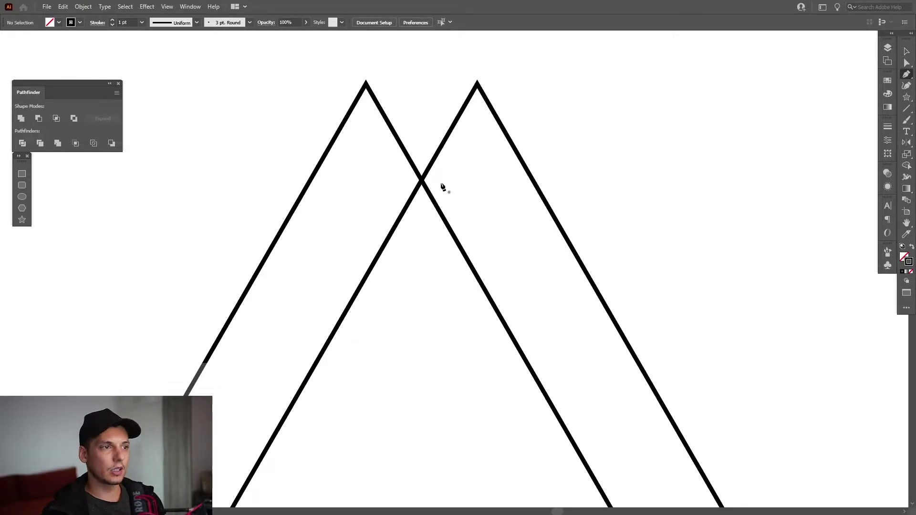
click(422, 181)
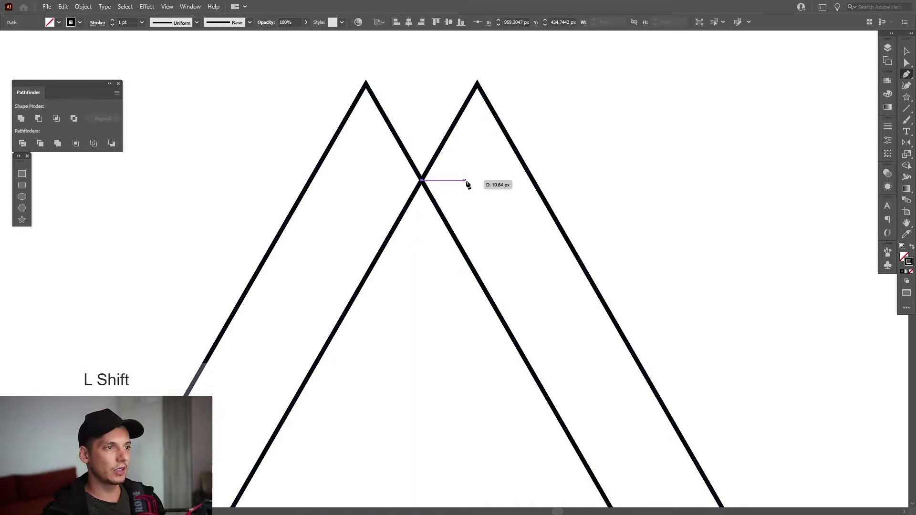
shift+click(477, 180)
key(v)
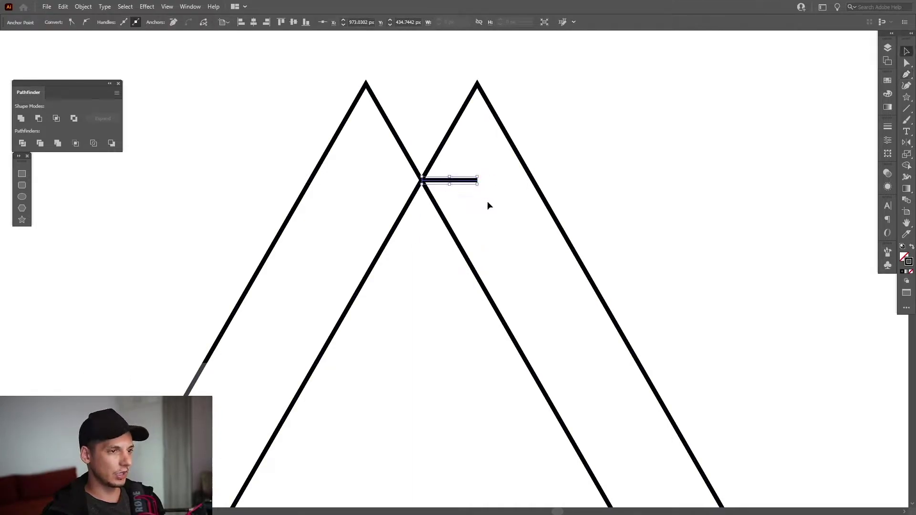
click(598, 73)
drag(598, 73, 644, 87)
drag(532, 128, 517, 135)
Duplicate the right triangle and snap the copy's apex to the point where the two triangles cross.
scroll(592, 150, down, 2)
scroll(557, 135, up, 2)
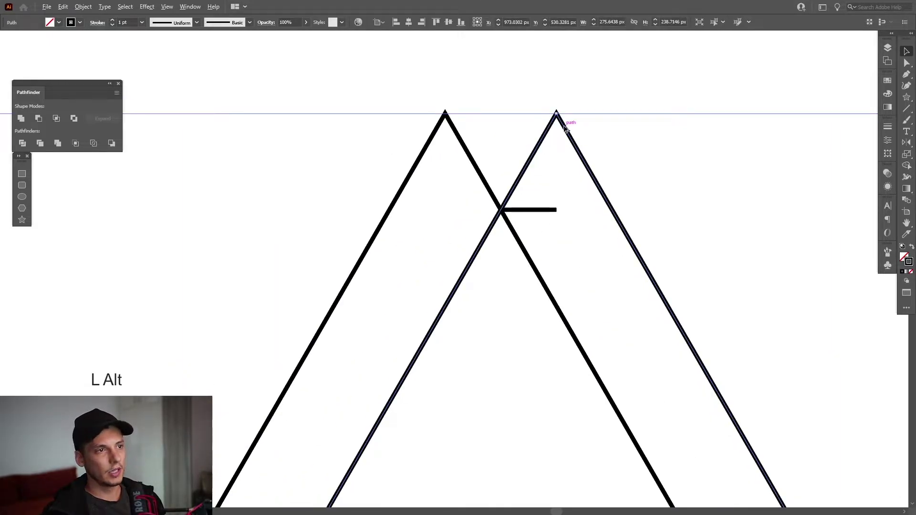
drag(564, 127, 507, 224)
scroll(501, 210, up, 5)
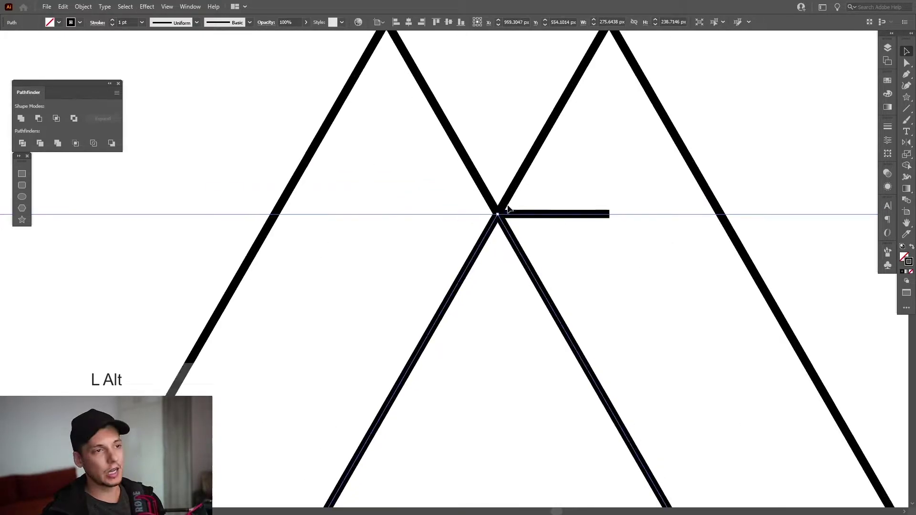
Delete the short horizontal helper line at the crossing point.
drag(642, 276, 619, 165)
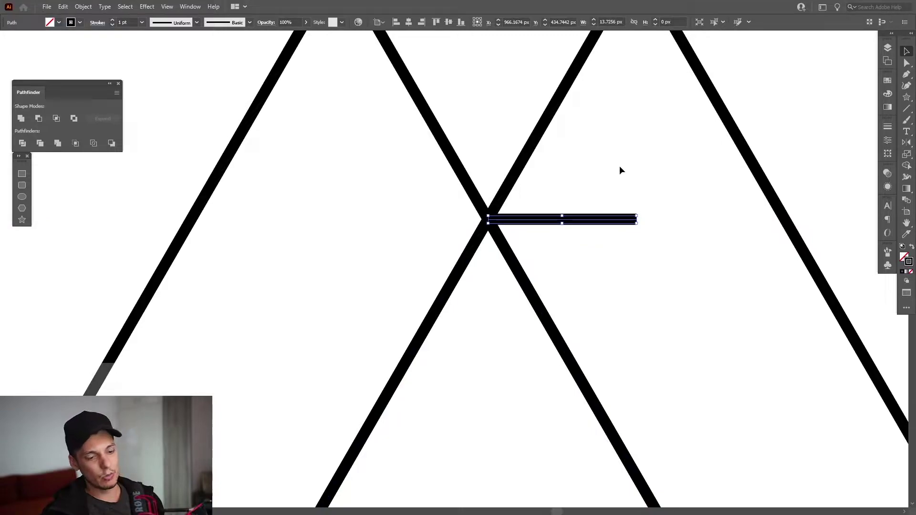
key(Delete)
scroll(605, 237, down, 4)
scroll(605, 236, down, 1)
drag(613, 252, 510, 131)
drag(512, 259, 503, 243)
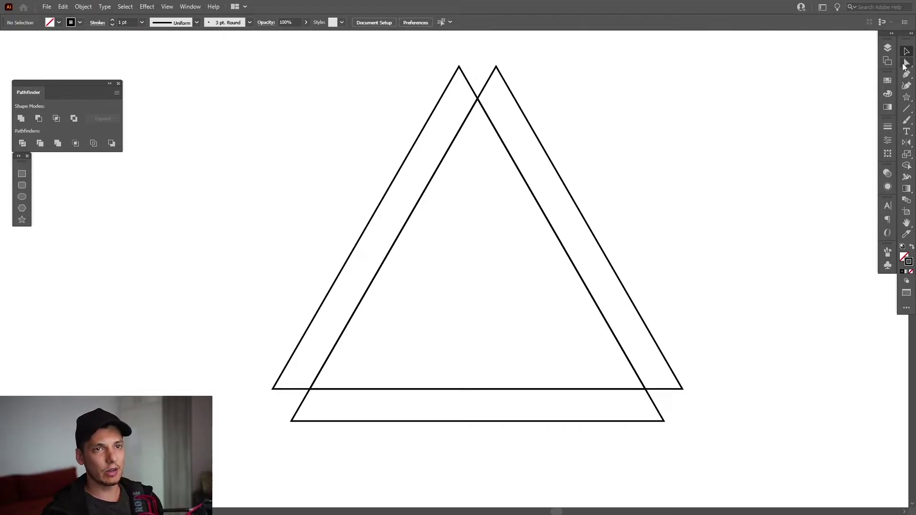
Copy the two parallel right-hand edges of the triangles, paste them, and group the pasted lines.
click(906, 63)
drag(649, 217, 530, 281)
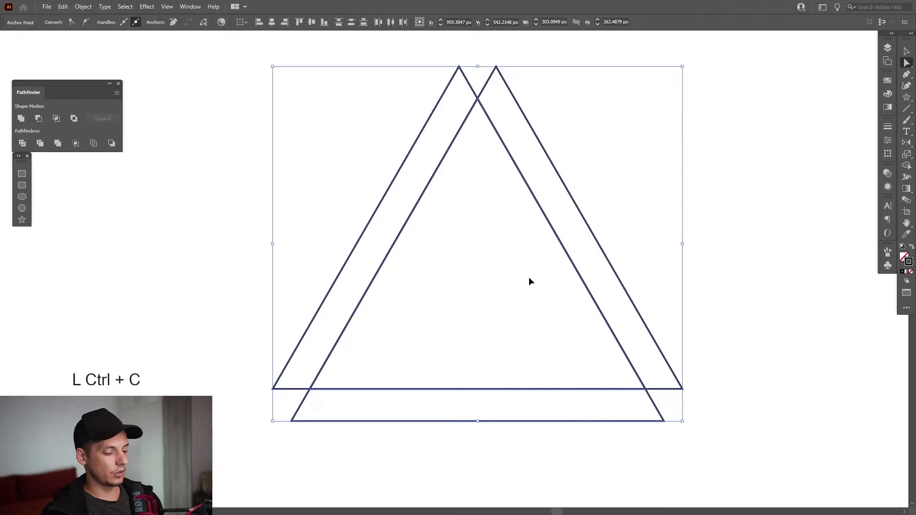
key(ctrl+v)
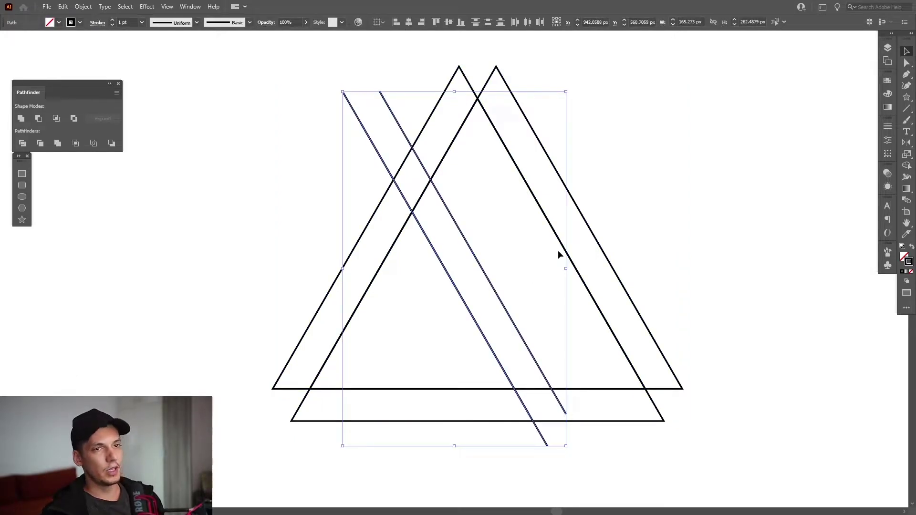
key(ctrl+g)
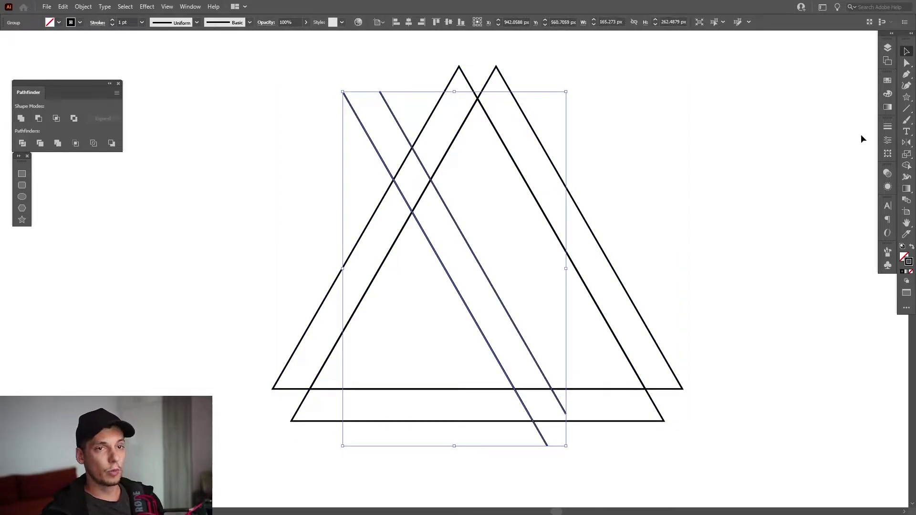
Set the stroke of the grouped lines to magenta.
click(888, 82)
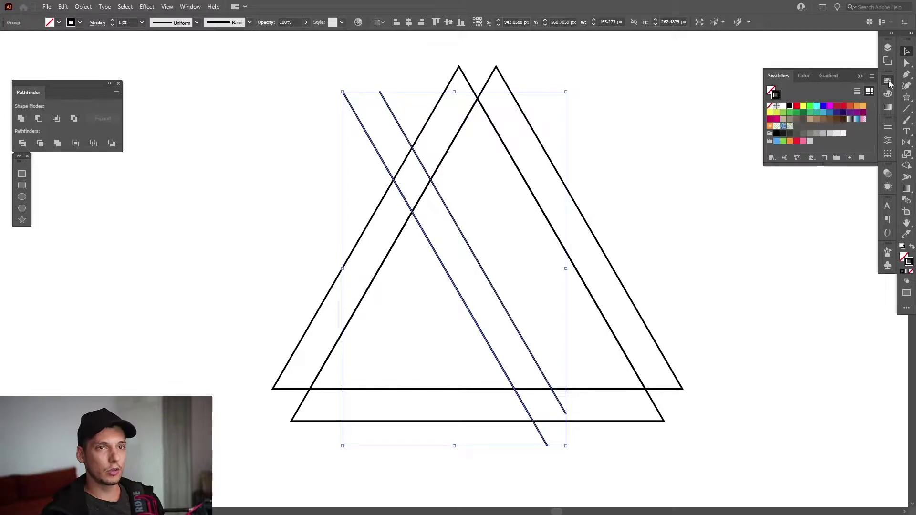
click(830, 106)
click(859, 77)
Move the magenta line pair so its right line lies on the inner right edge of the triangles.
scroll(530, 239, up, 4)
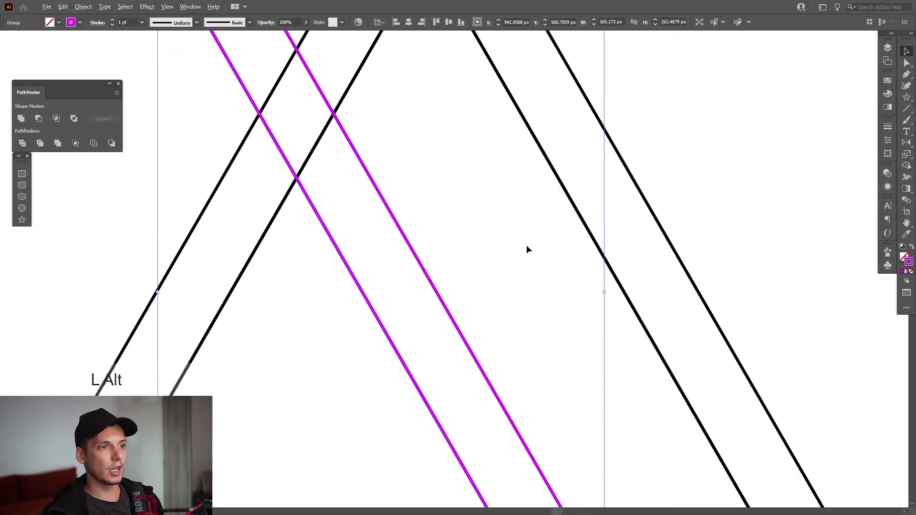
drag(437, 292, 609, 268)
scroll(614, 262, down, 5)
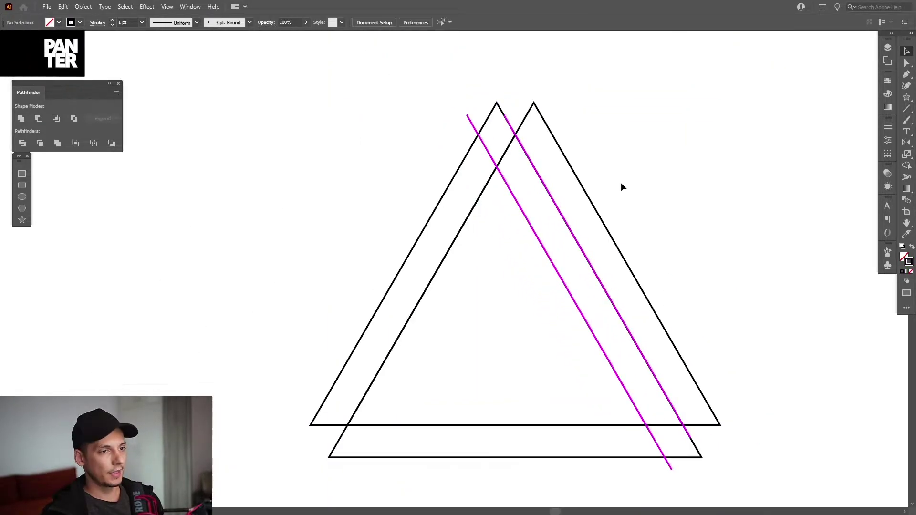
Copy the right triangle and paste the duplicate in front at the same position.
click(594, 205)
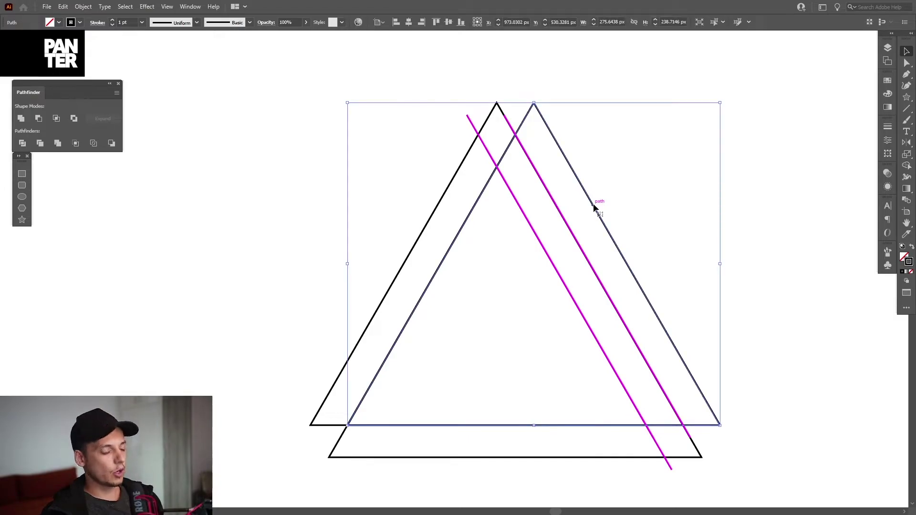
key(ctrl)
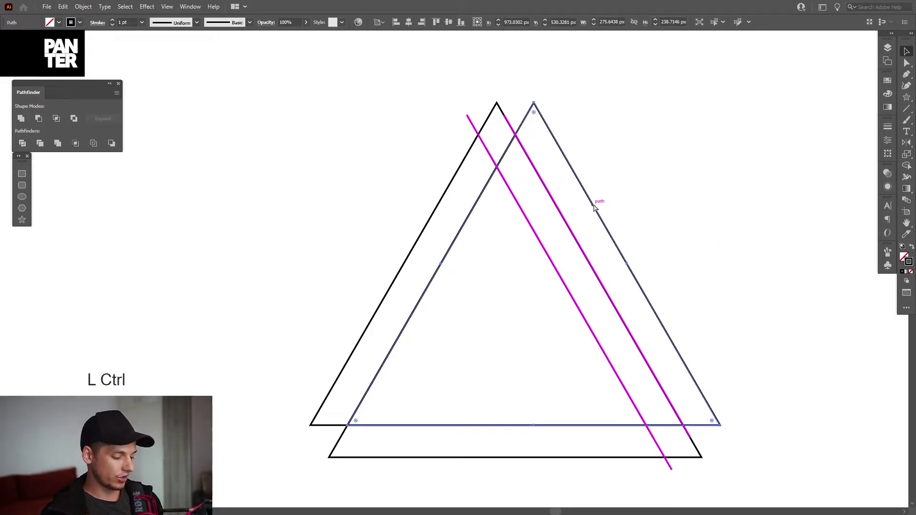
click(63, 7)
click(95, 73)
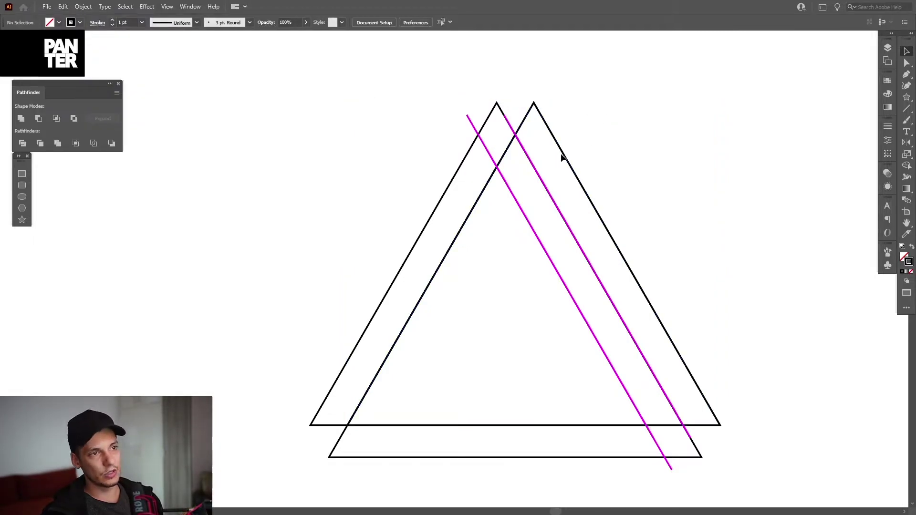
drag(568, 149, 615, 125)
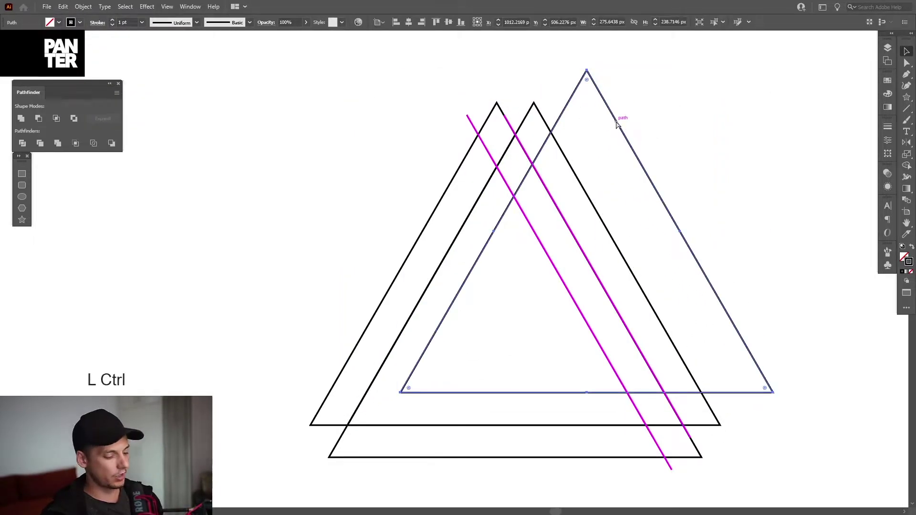
key(ctrl+z)
Scale the duplicate proportionally from its lower-left corner to about 221 px wide, putting its apex on the left magenta line.
scroll(631, 114, up, 1)
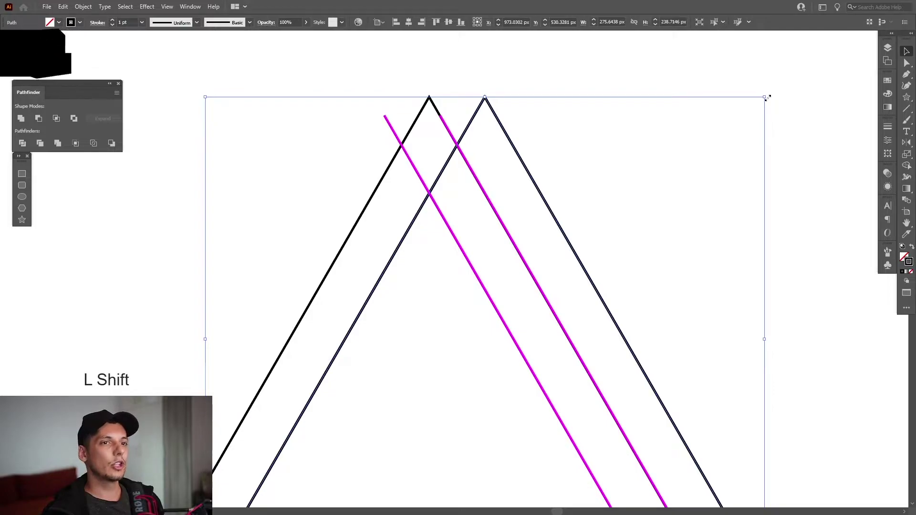
drag(765, 98, 710, 194)
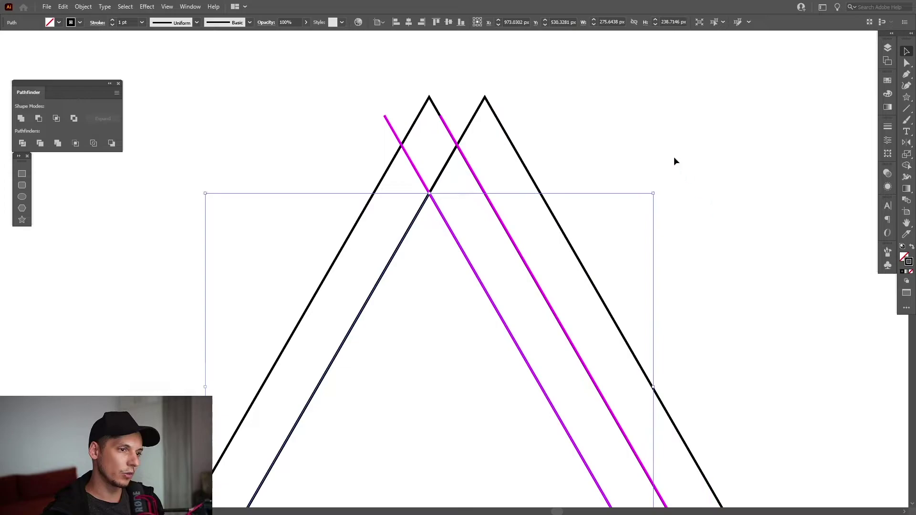
click(425, 116)
Delete the grouped magenta guide lines.
click(388, 123)
key(Delete)
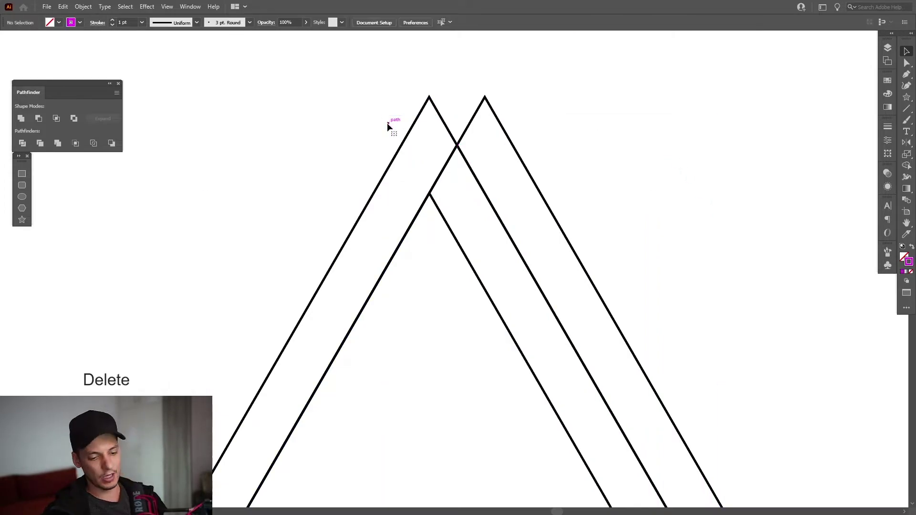
drag(415, 237, 418, 160)
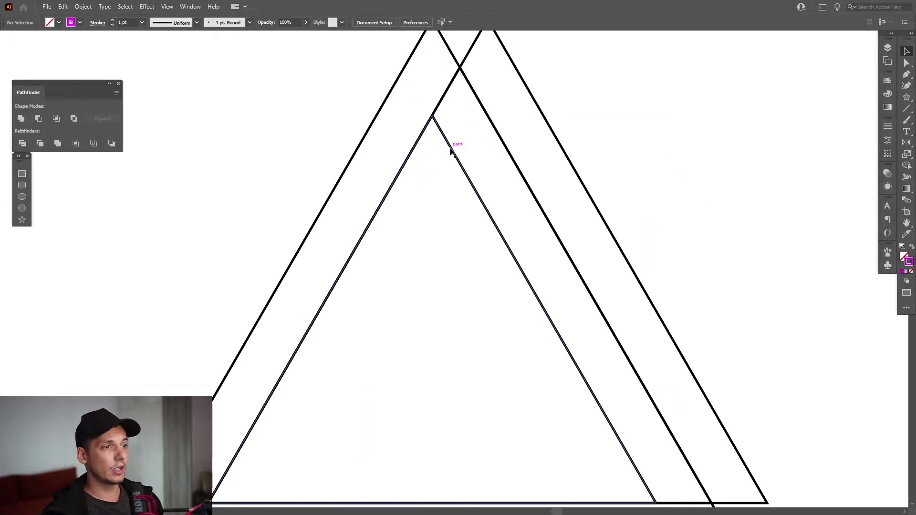
Reflect a copy of the small inner triangle across a vertical axis through the crossing point of the large triangles.
click(453, 148)
scroll(454, 153, down, 2)
click(459, 166)
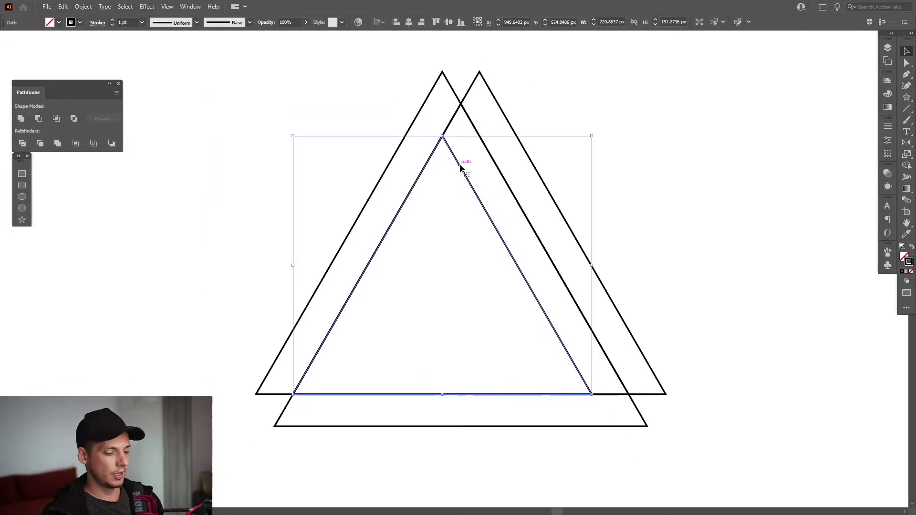
click(907, 142)
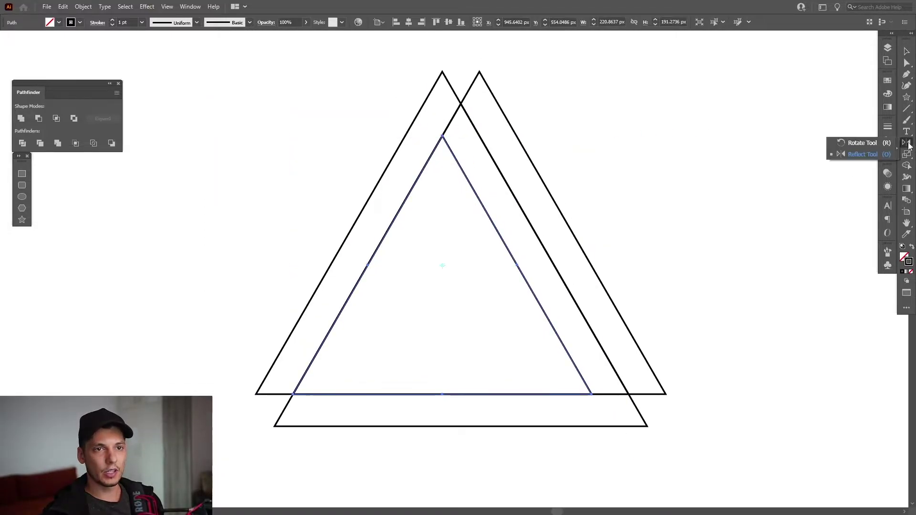
click(860, 154)
scroll(451, 110, up, 2)
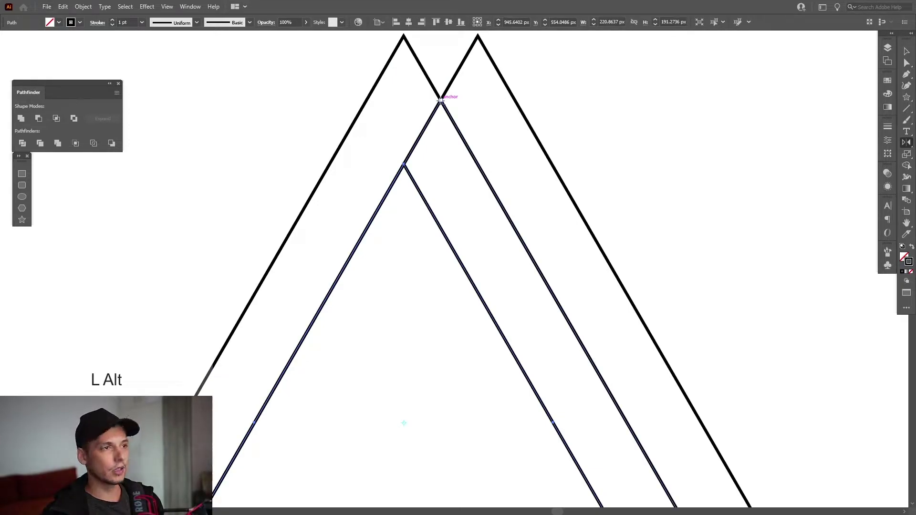
alt+click(441, 101)
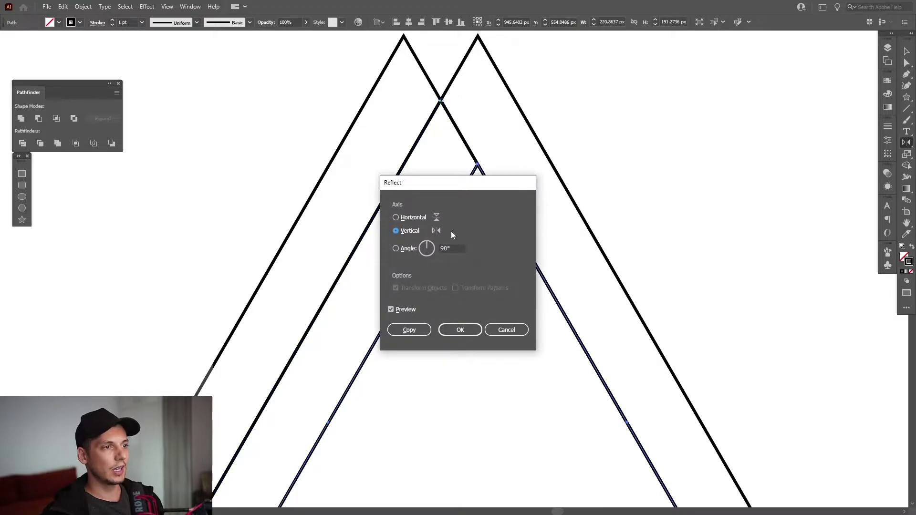
click(409, 329)
click(454, 324)
alt+scroll(454, 324, down, 6)
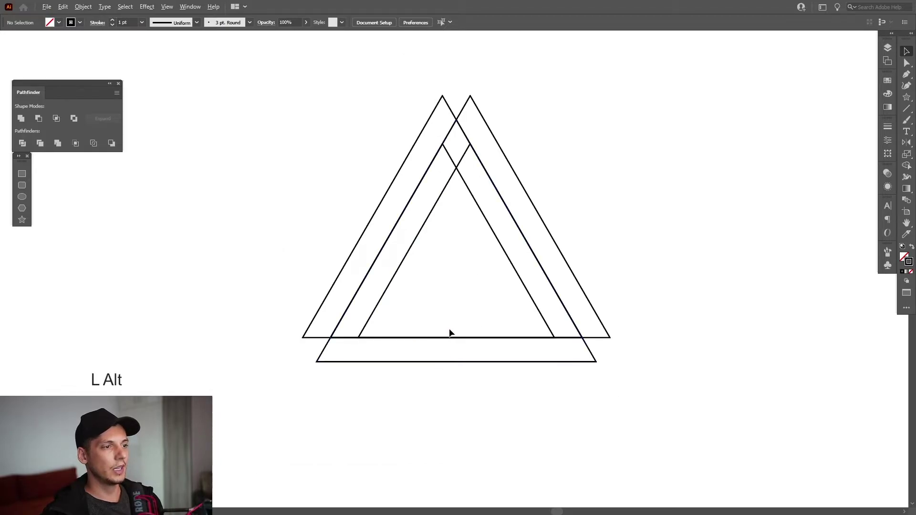
Draw a spacer rectangle about 59 by 24 px matching the gap between the two base lines and rest it on the upper base line.
alt+scroll(450, 334, up, 3)
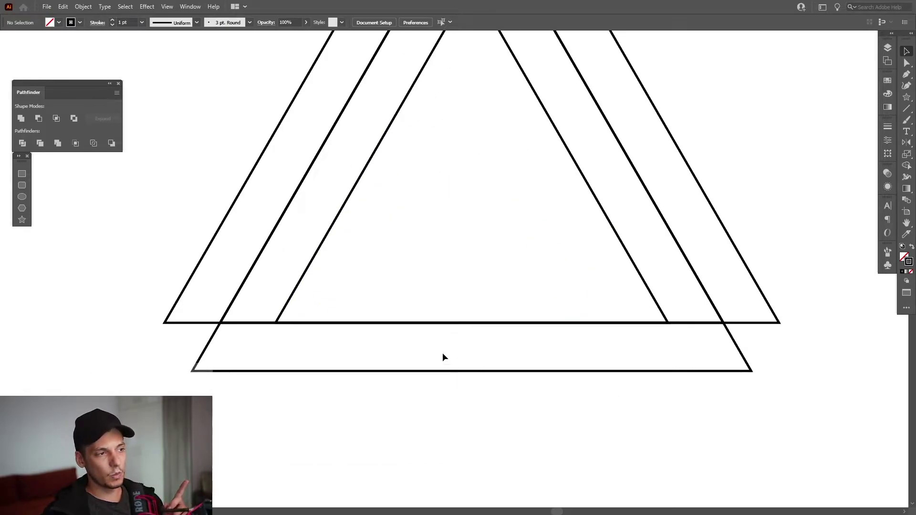
alt+scroll(456, 329, up, 1)
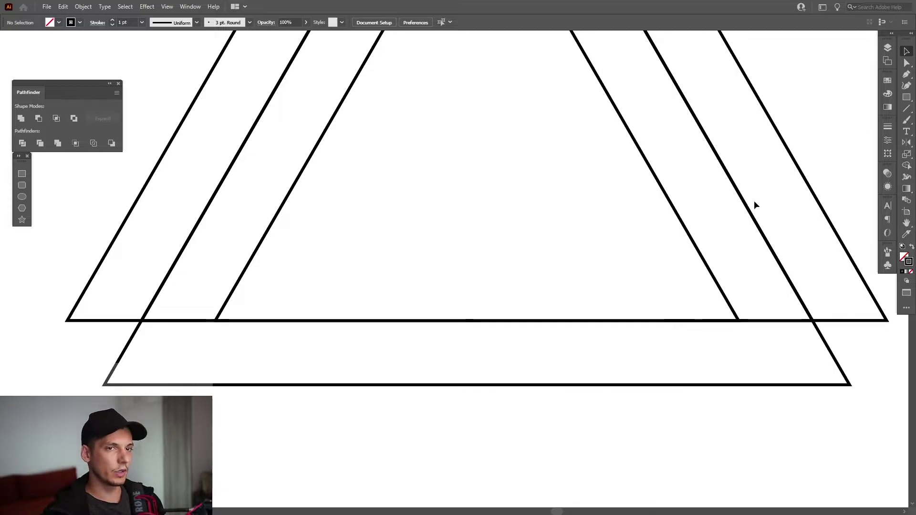
click(908, 98)
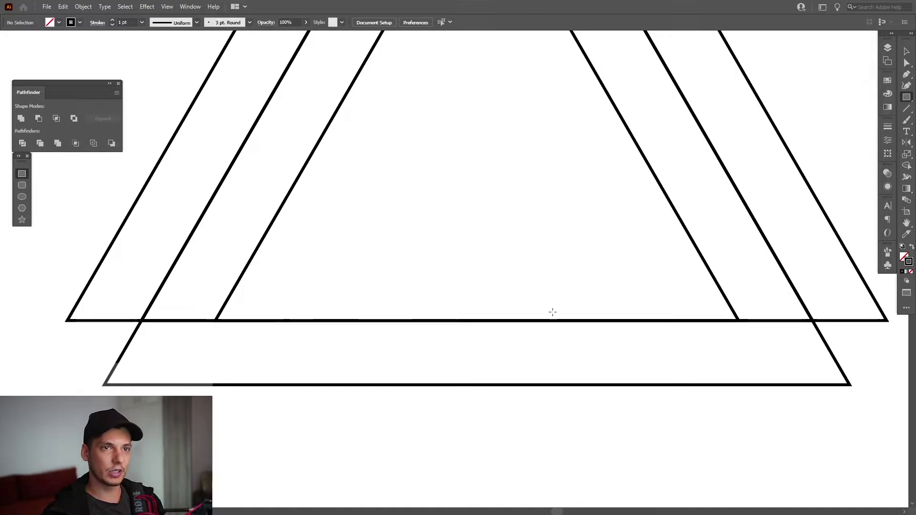
drag(307, 384, 491, 280)
key(v)
drag(482, 346, 545, 422)
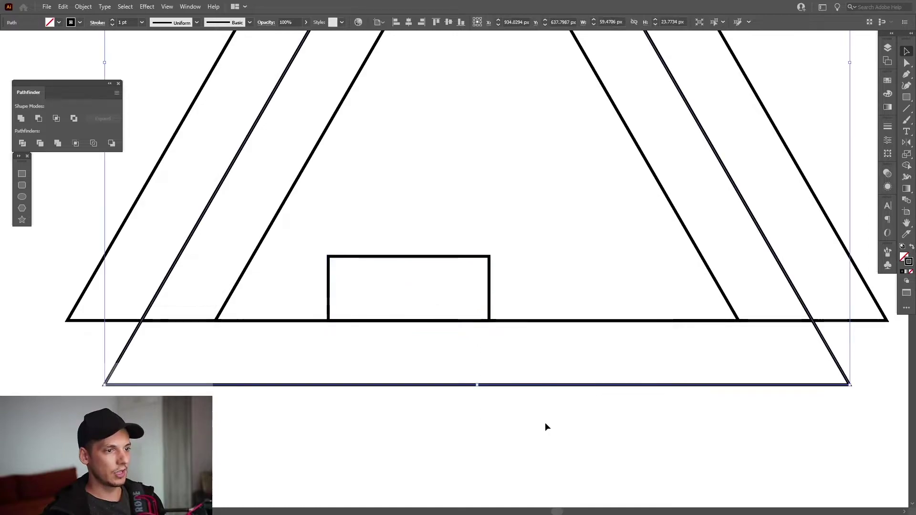
Scale an in-place copy of the lower triangle to about 221 px wide with its base on the spacer rectangle's upper edge, and delete the spacer.
key(ctrl+f)
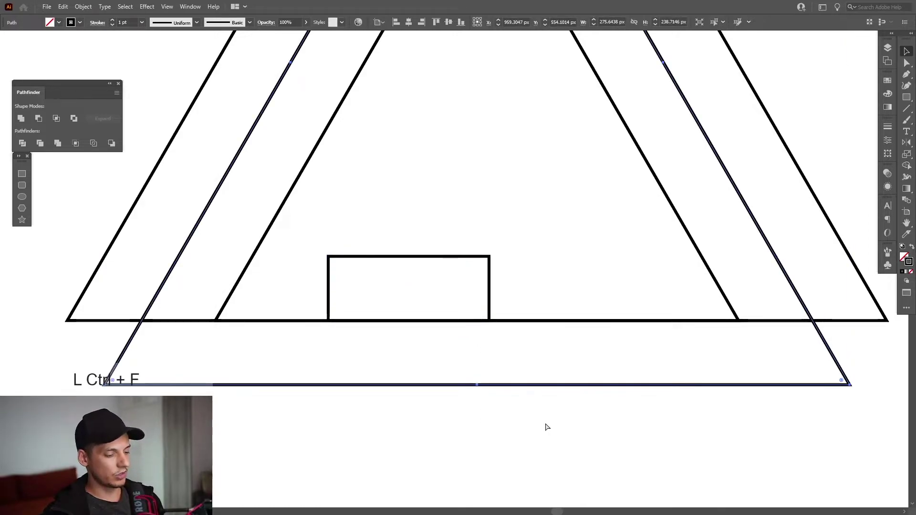
drag(478, 387, 471, 256)
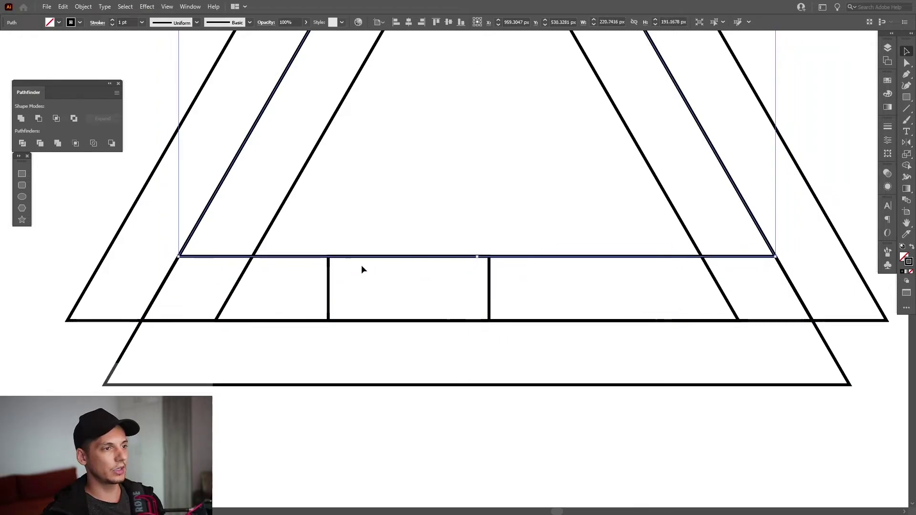
click(454, 300)
key(Delete)
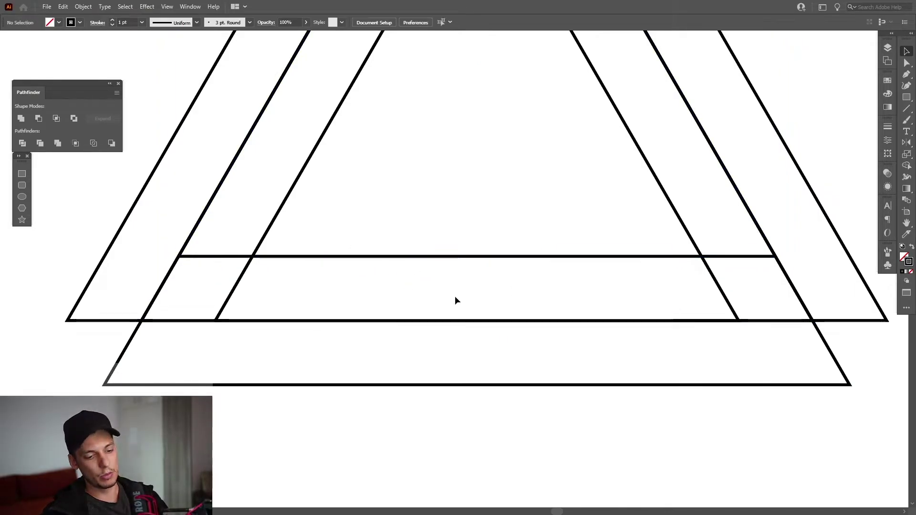
Connect the neighbouring outer corners with straight Pen lines at the figure's apex, lower-right and lower-left corners.
drag(491, 325, 475, 419)
scroll(476, 358, down, 2)
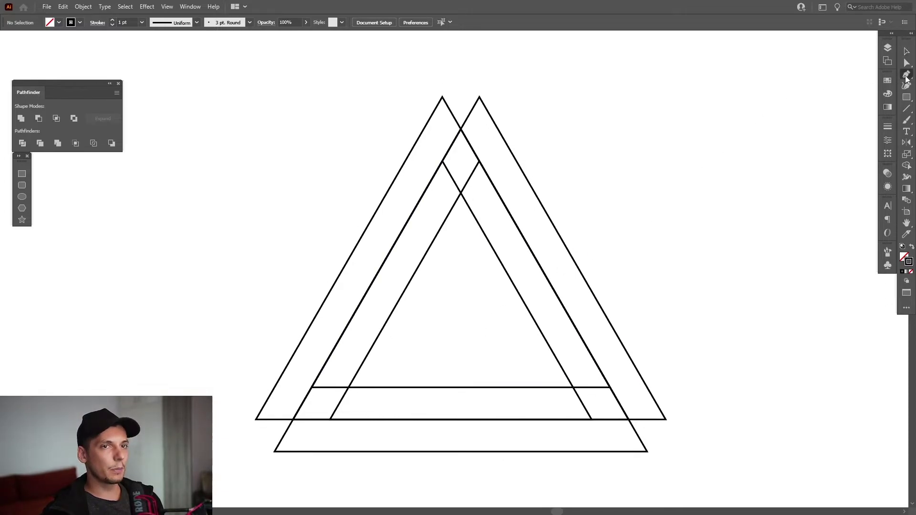
click(443, 98)
click(479, 98)
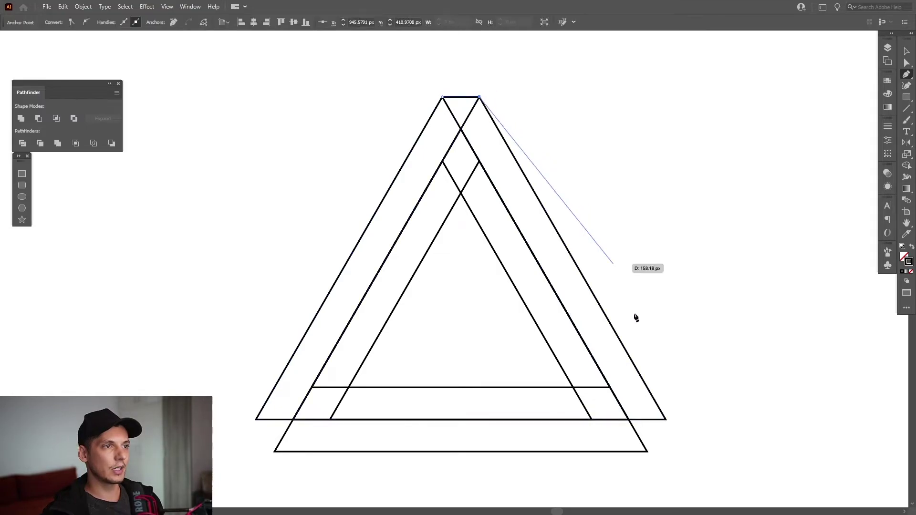
click(665, 420)
click(647, 451)
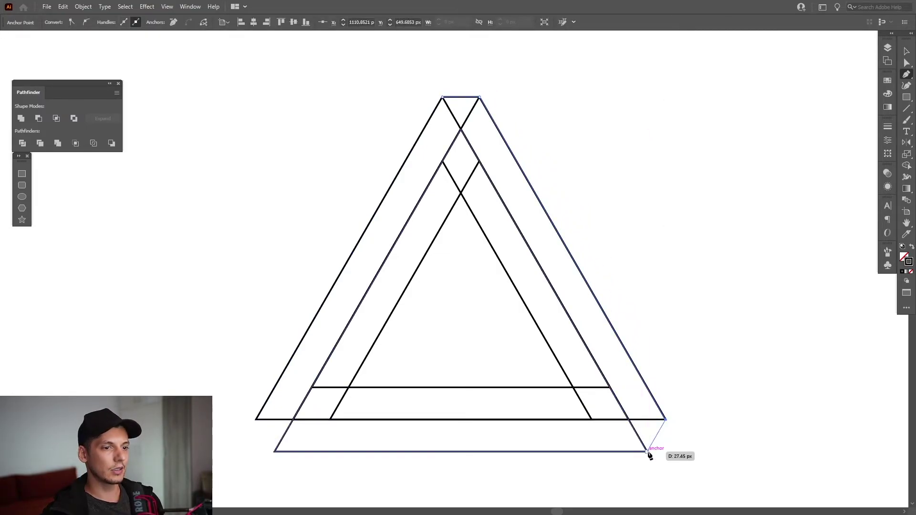
click(275, 451)
click(256, 420)
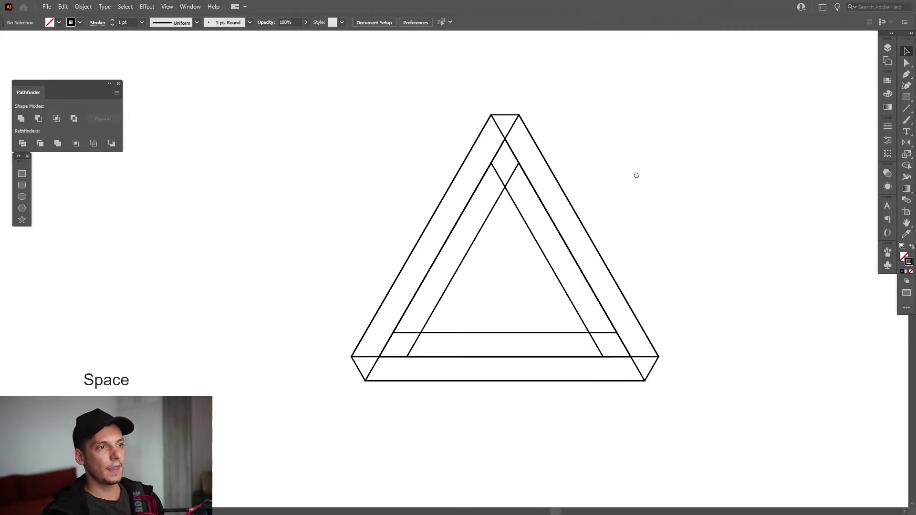
Group all outlines of the completed triangle figure.
scroll(555, 172, up, 1)
mouse_move(634, 174)
mouse_down()
mouse_move(580, 167)
mouse_move(591, 189)
mouse_up()
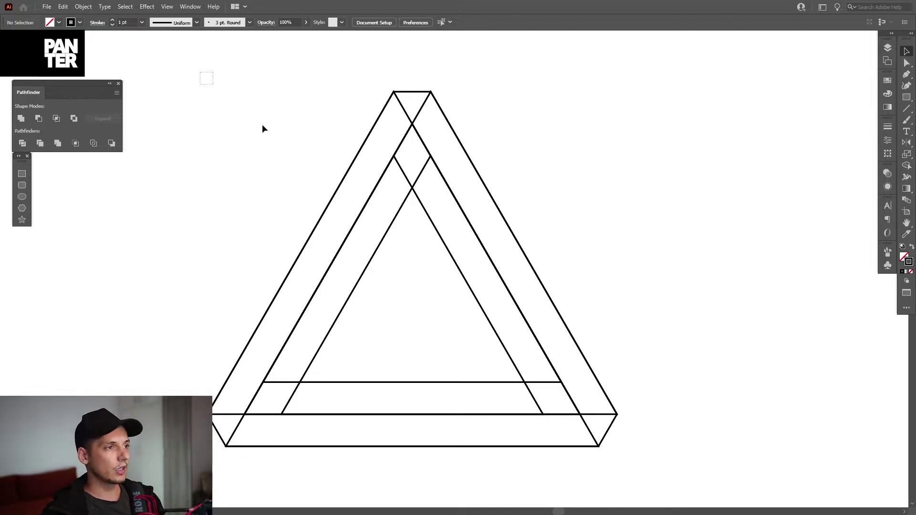
drag(263, 126, 665, 469)
right_click(513, 120)
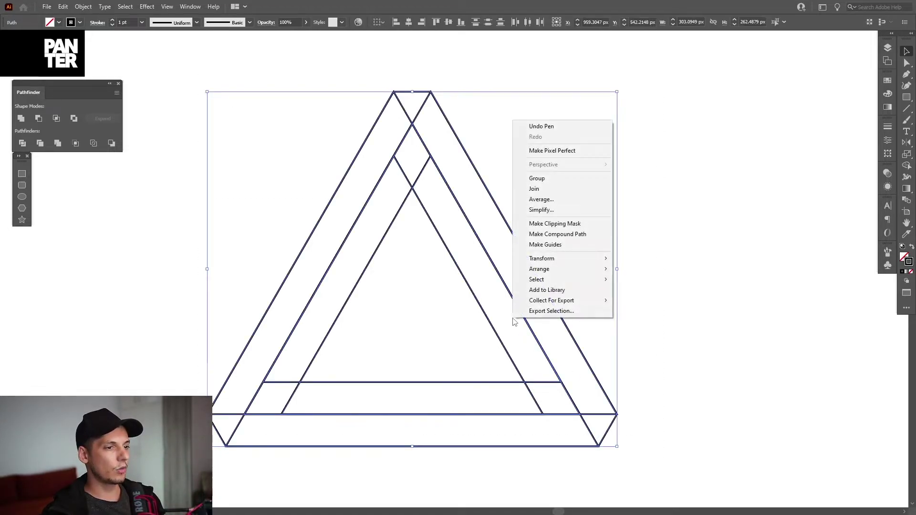
click(551, 184)
Duplicate the grouped triangle about 97 px to the right, and place another copy about 159 px lower, between the two.
key(space)
drag(513, 262, 510, 242)
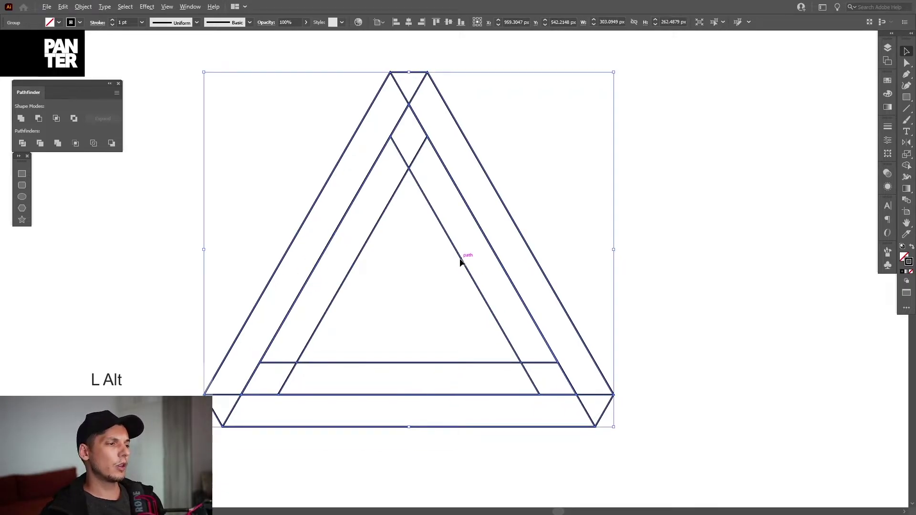
drag(461, 261, 592, 265)
drag(584, 291, 583, 215)
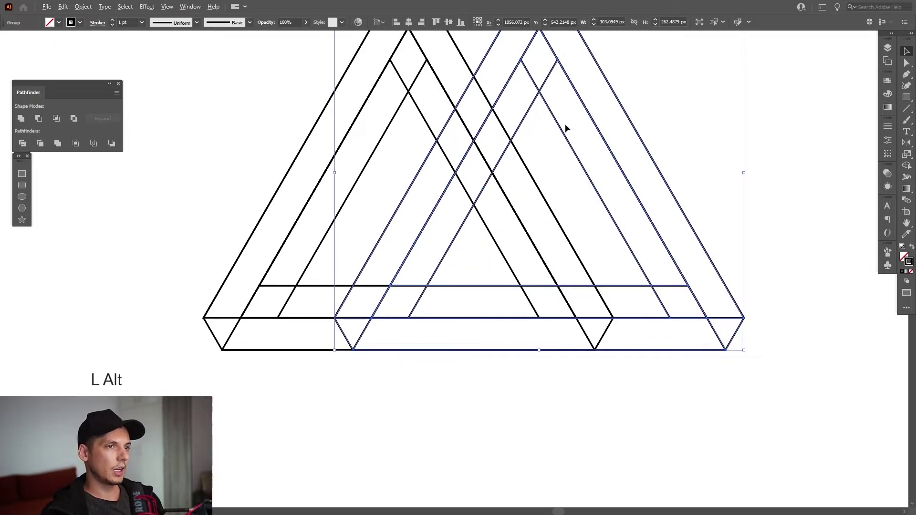
drag(560, 127, 525, 320)
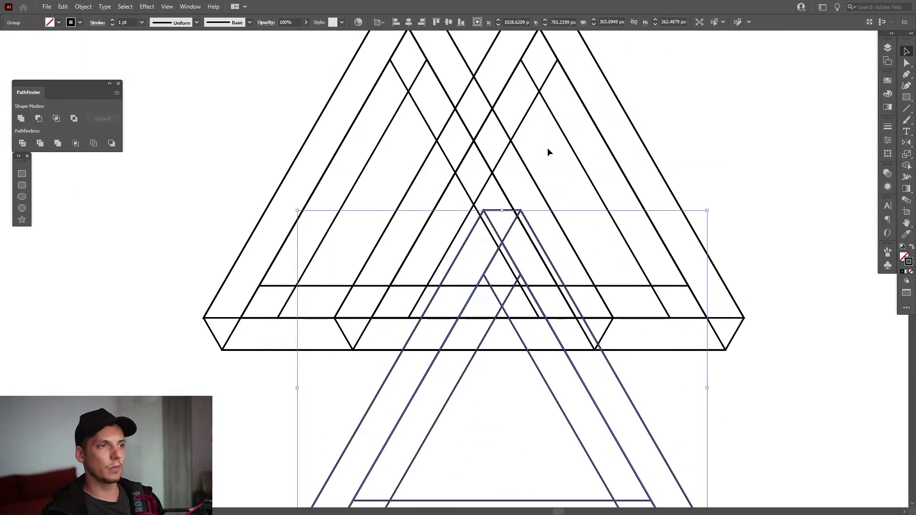
Group the two upper overlapping triangles together.
click(440, 159)
right_click(440, 159)
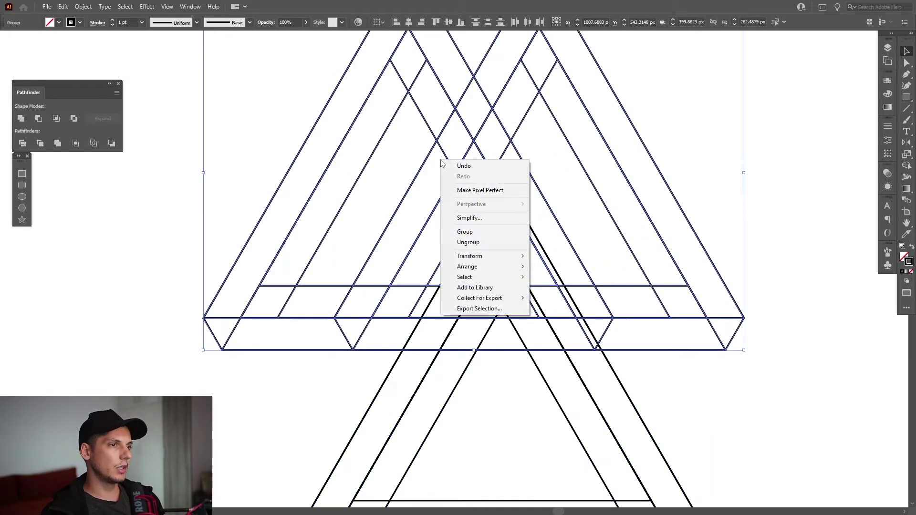
click(474, 231)
click(531, 143)
Move the lower triangle up so its flat top's corners meet the crossings between the two upper triangles.
scroll(531, 143, up, 1)
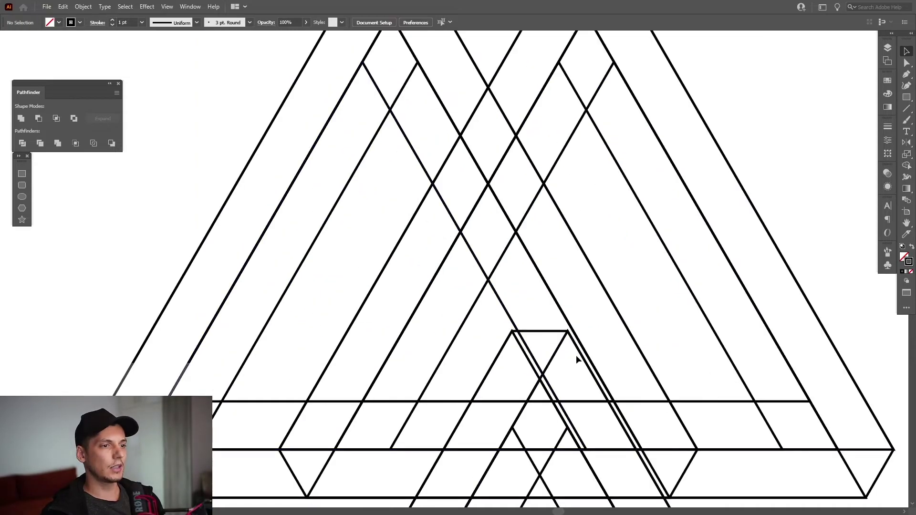
drag(579, 357, 529, 158)
key(space)
drag(508, 326, 498, 218)
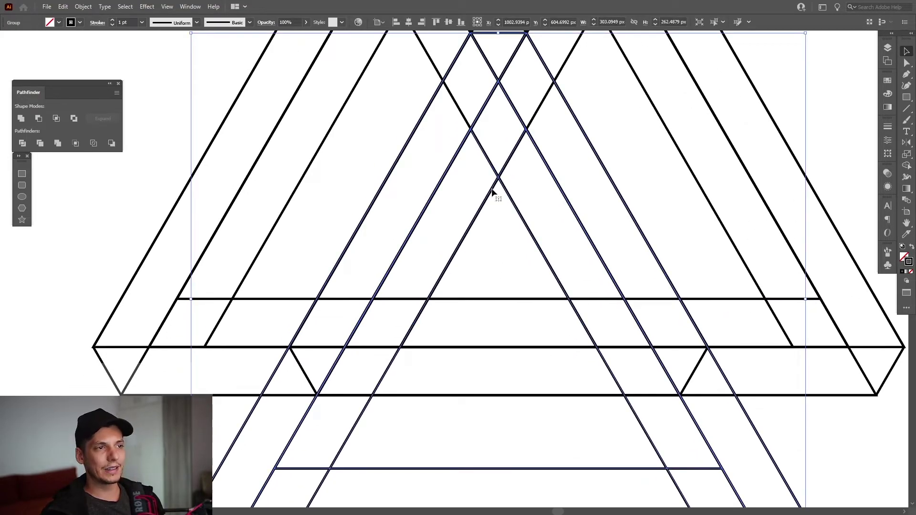
Move the lower triangle down so its flat top sits below the crossings of the upper triangles.
scroll(510, 238, down, 2)
key(space)
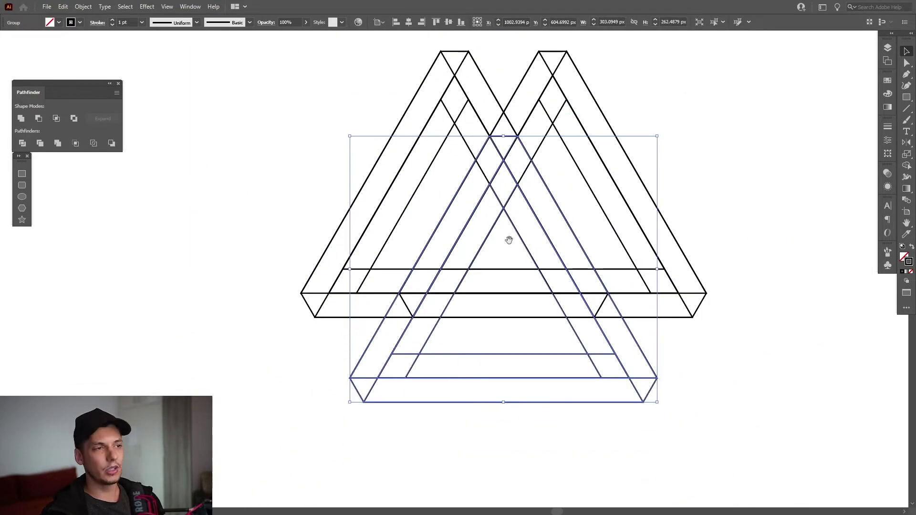
drag(509, 239, 494, 352)
scroll(494, 353, up, 2)
click(484, 139)
scroll(484, 139, up, 2)
drag(475, 158, 469, 239)
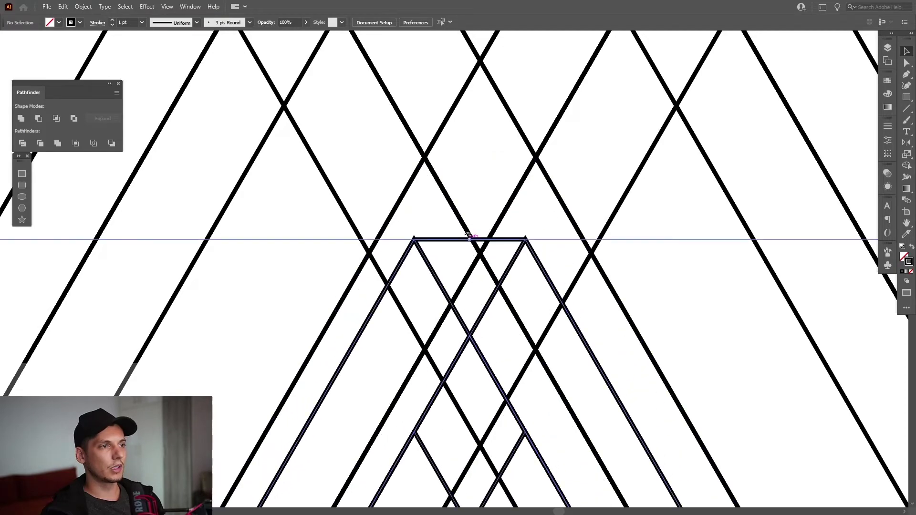
scroll(465, 143, up, 1)
click(466, 143)
Draw a horizontal Pen guide line about 14.3 px long rightward from the left crossing of the upper triangles.
click(906, 74)
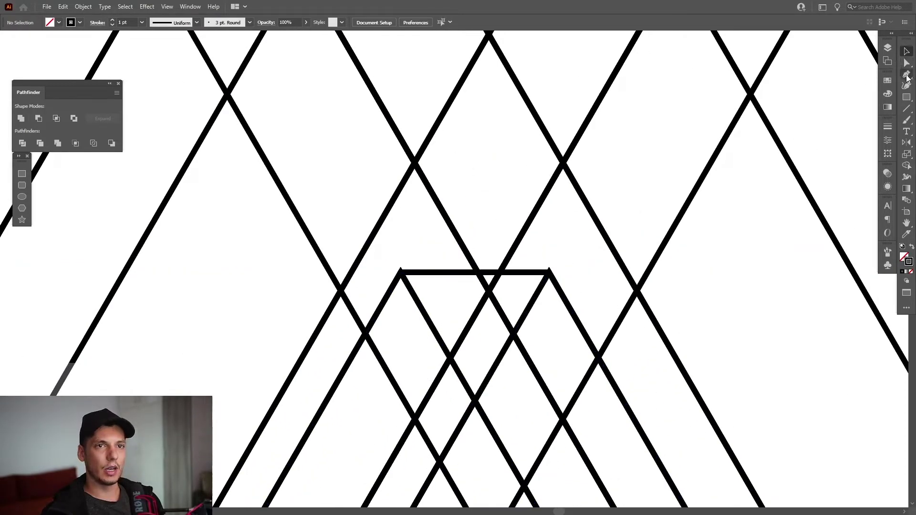
scroll(422, 156, up, 2)
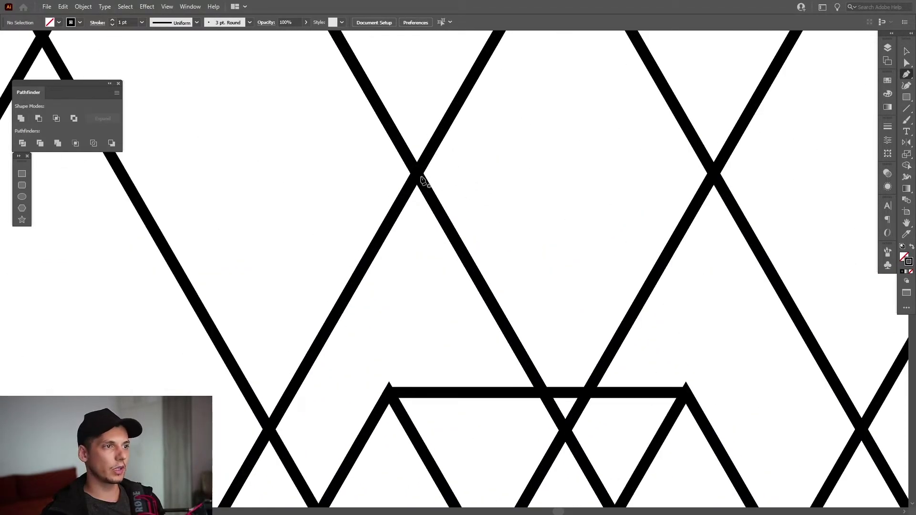
click(417, 174)
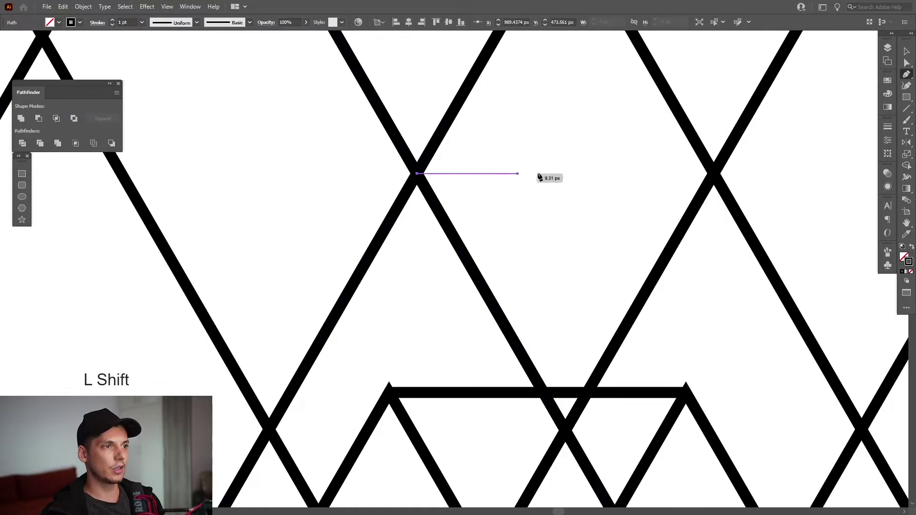
shift+click(572, 174)
key(v)
click(557, 229)
Align the top of the lower triangle group to the short horizontal guide line, using the line as key object.
scroll(557, 229, down, 3)
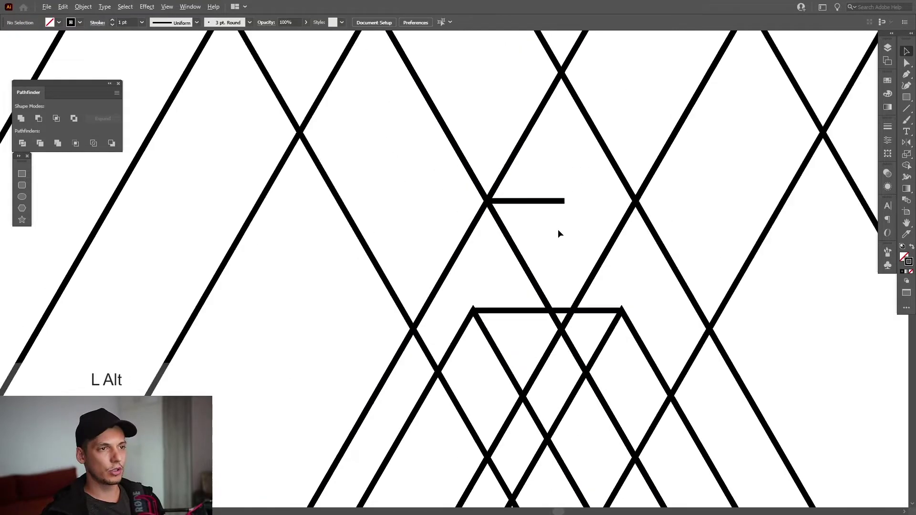
drag(555, 237, 544, 256)
click(503, 311)
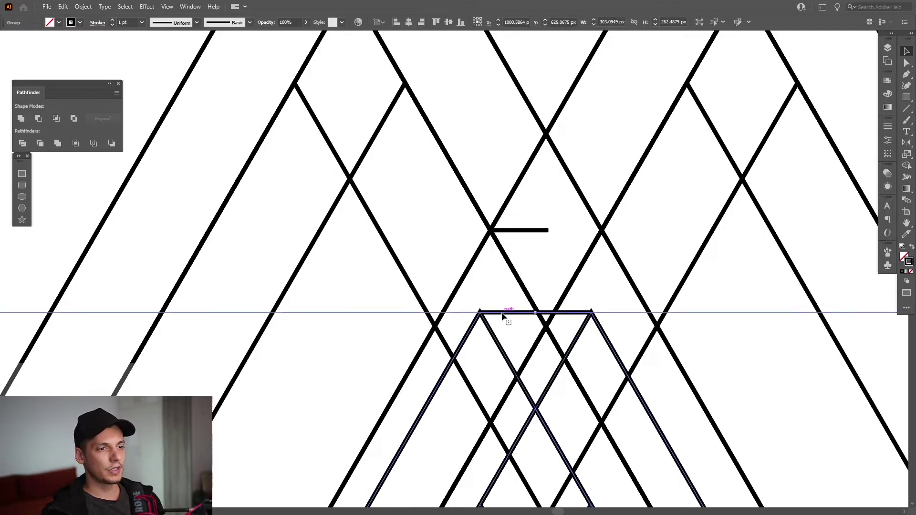
drag(503, 315, 484, 259)
shift+click(518, 175)
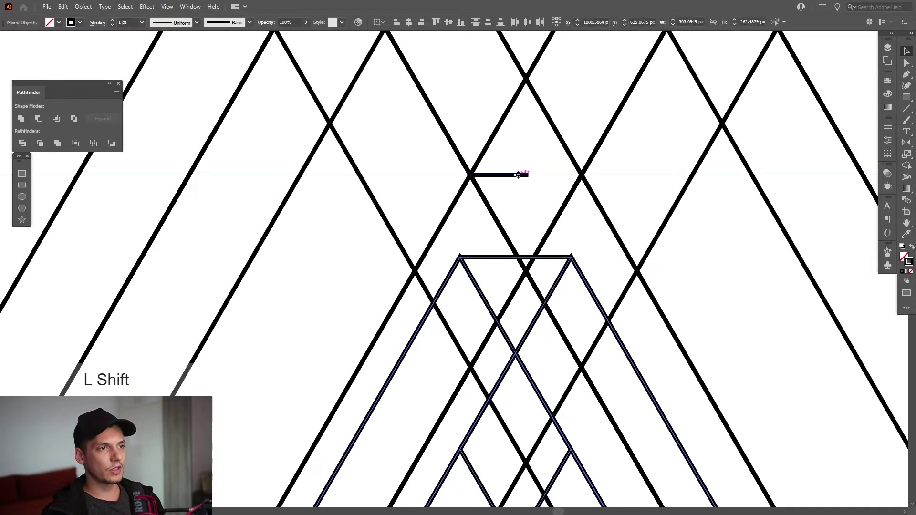
click(437, 24)
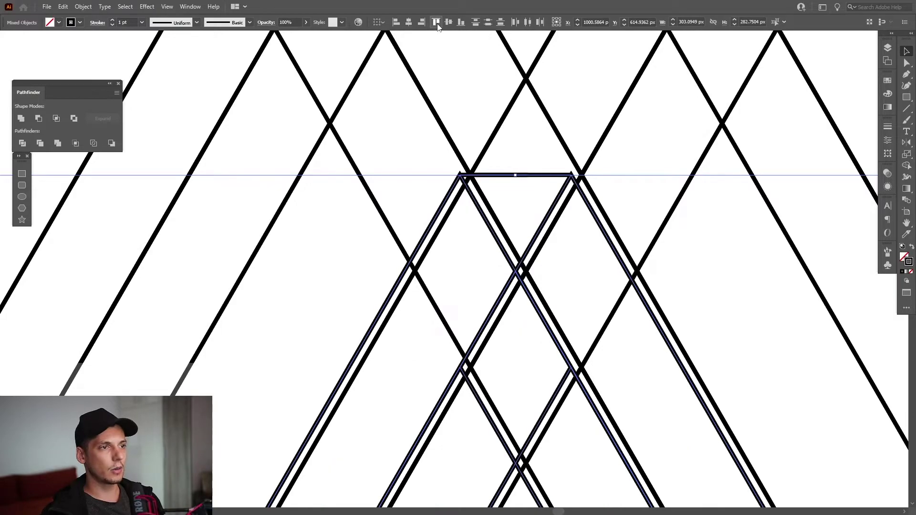
Delete the short horizontal guide line at the lower triangle's flat top.
click(536, 142)
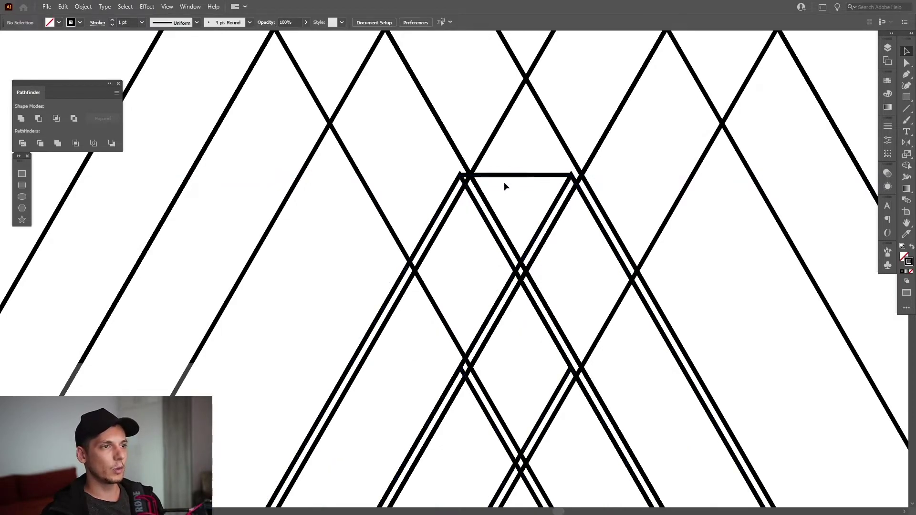
drag(505, 178, 511, 149)
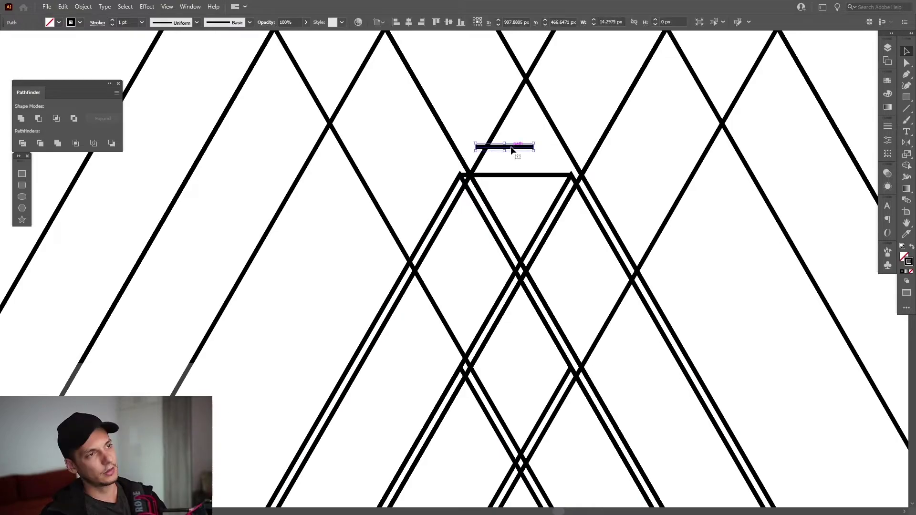
key(Delete)
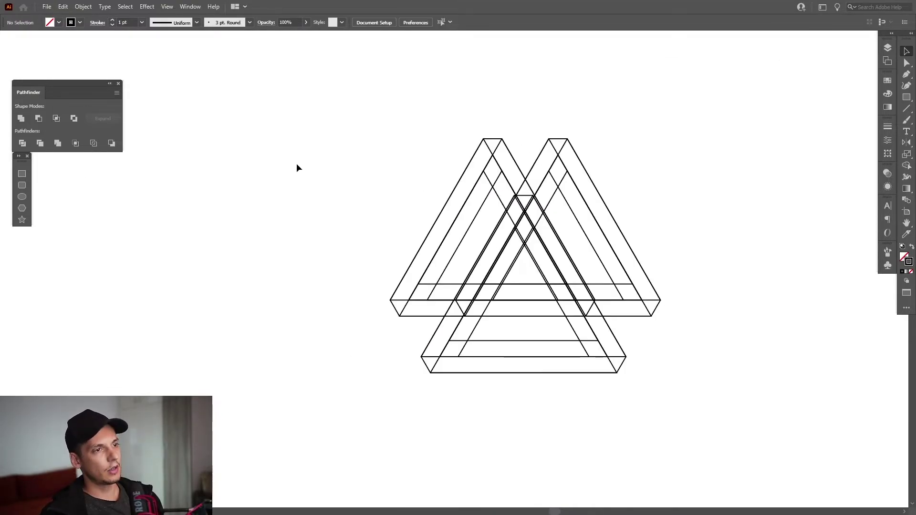
Align the lower triangle and the upper pair on their horizontal centres.
drag(296, 163, 635, 266)
scroll(603, 245, up, 1)
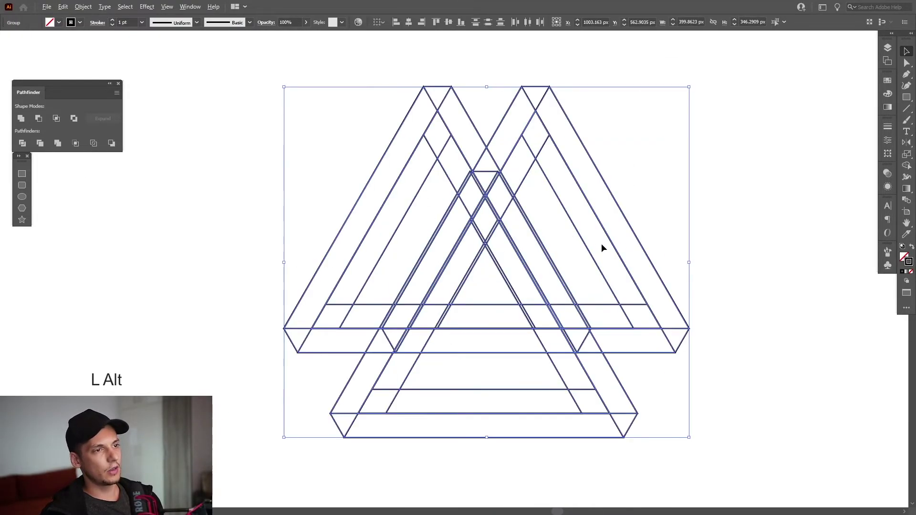
click(408, 26)
click(767, 201)
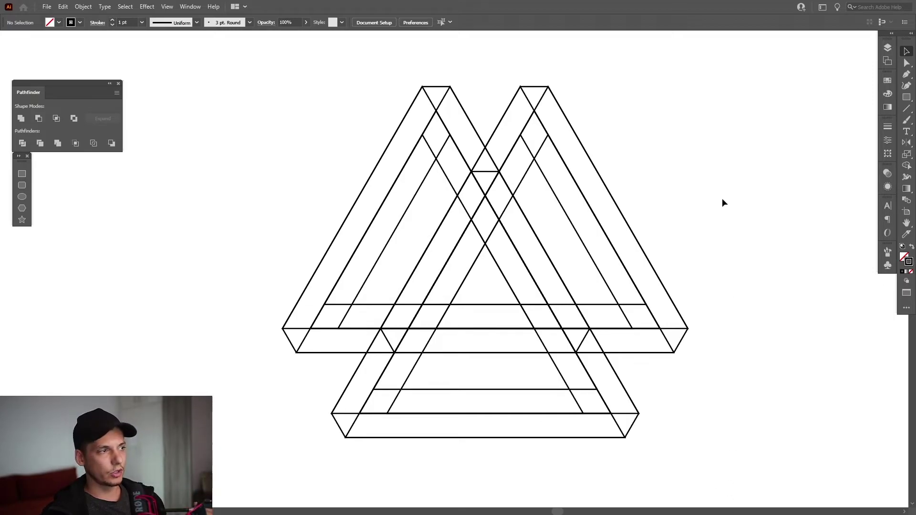
Select the whole figure and merge the upper-right triangle's outer right arm and adjoining left arm into one piece with Shape Builder.
drag(708, 69, 305, 440)
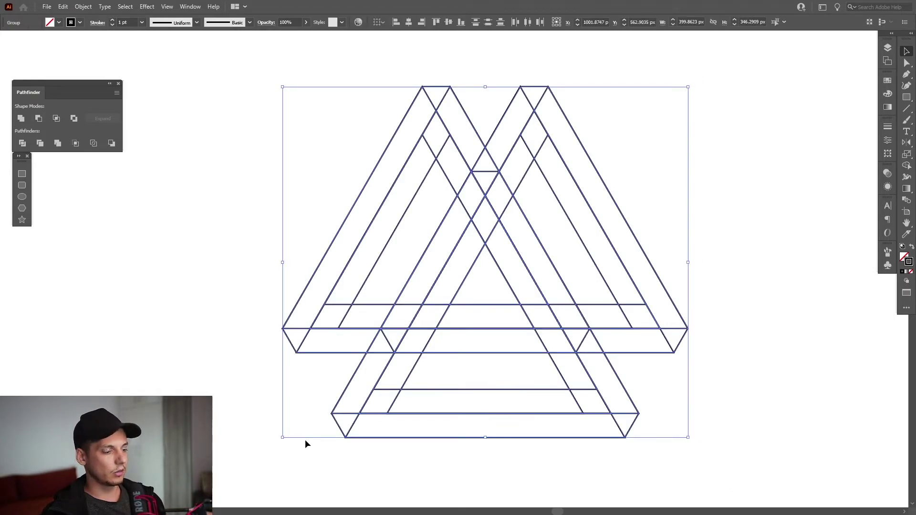
key(shift+m)
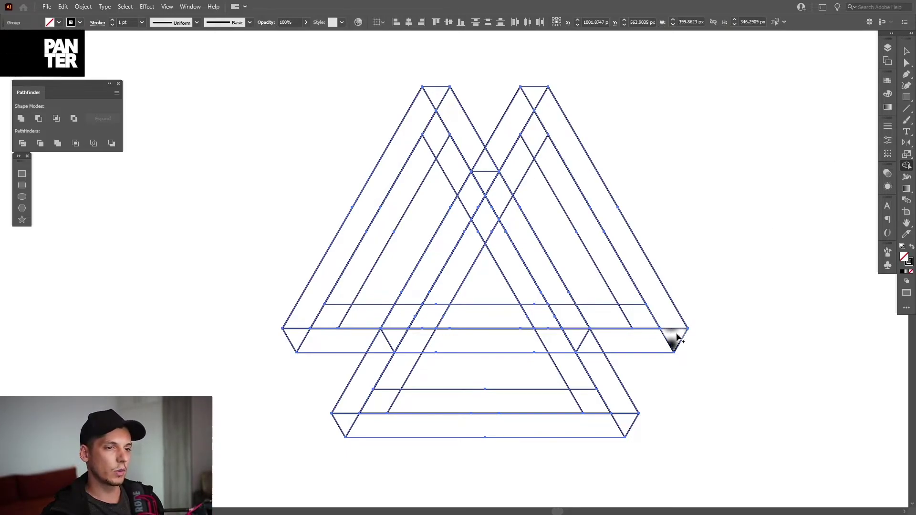
mouse_move(675, 332)
mouse_down()
mouse_move(535, 116)
mouse_move(551, 121)
mouse_move(511, 174)
mouse_move(471, 260)
mouse_move(654, 307)
mouse_move(624, 296)
mouse_up()
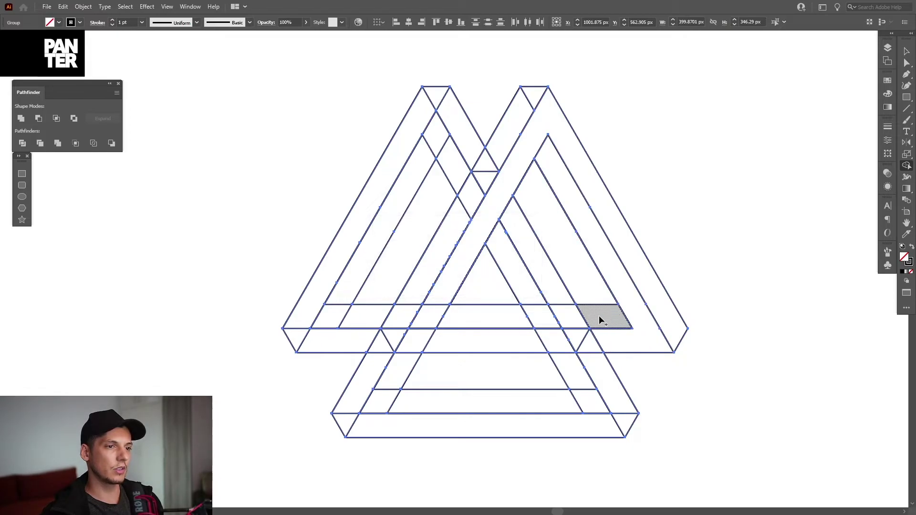
Merge the remaining segments of the lower and upper-left triangles into continuous strips with Shape Builder, then deselect the figure.
mouse_move(530, 245)
mouse_down()
mouse_move(613, 383)
mouse_move(604, 426)
mouse_move(356, 426)
mouse_up()
mouse_move(420, 401)
mouse_down()
mouse_move(369, 400)
mouse_move(341, 340)
mouse_move(430, 310)
mouse_move(432, 99)
mouse_up()
key(ctrl+z)
drag(449, 115, 431, 159)
key(v)
click(695, 167)
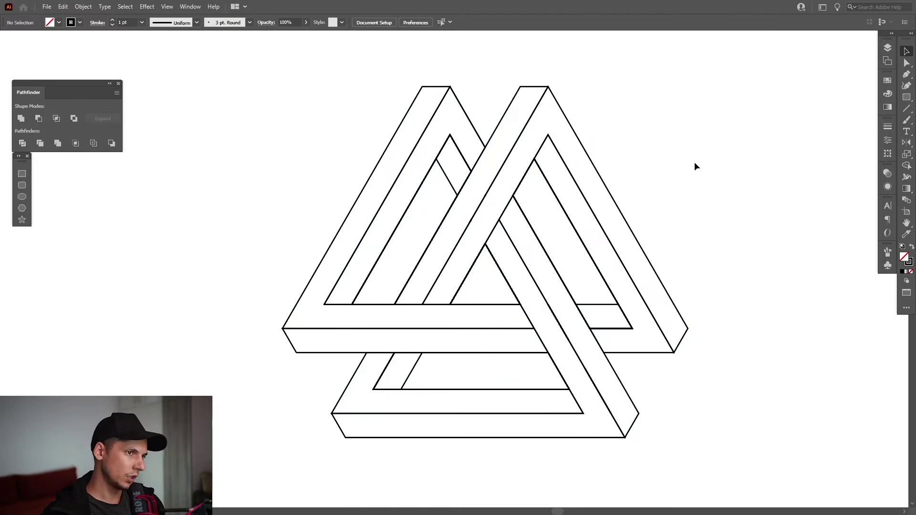
Select the whole interlocked figure and ungroup it.
scroll(693, 162, down, 1)
drag(693, 164, 641, 176)
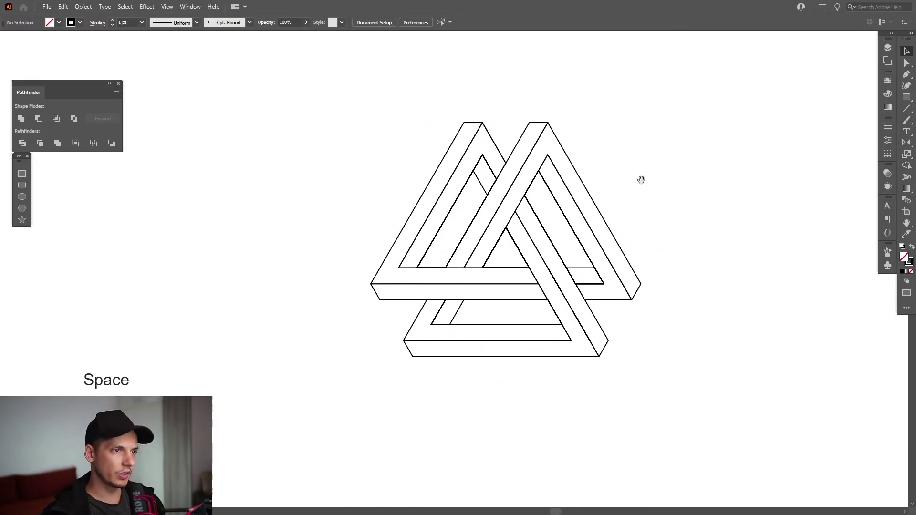
scroll(511, 235, up, 3)
click(509, 248)
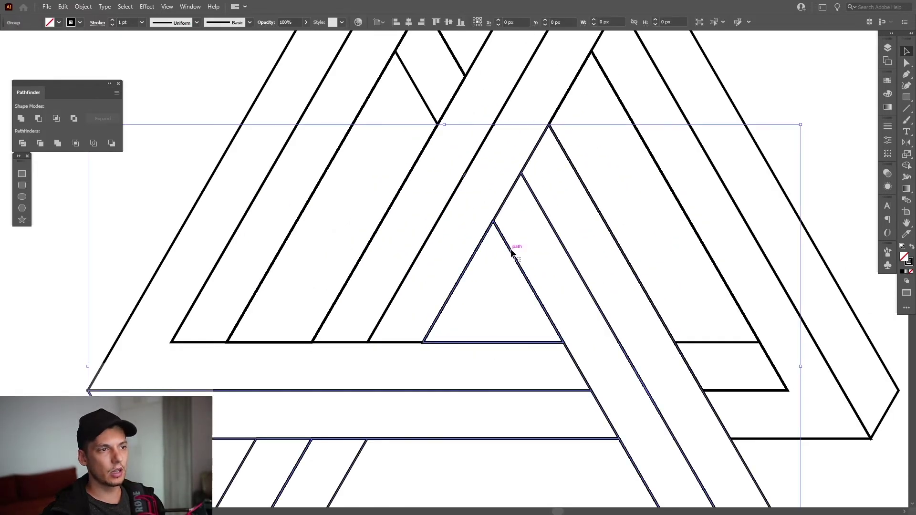
scroll(511, 246, down, 4)
drag(690, 88, 336, 413)
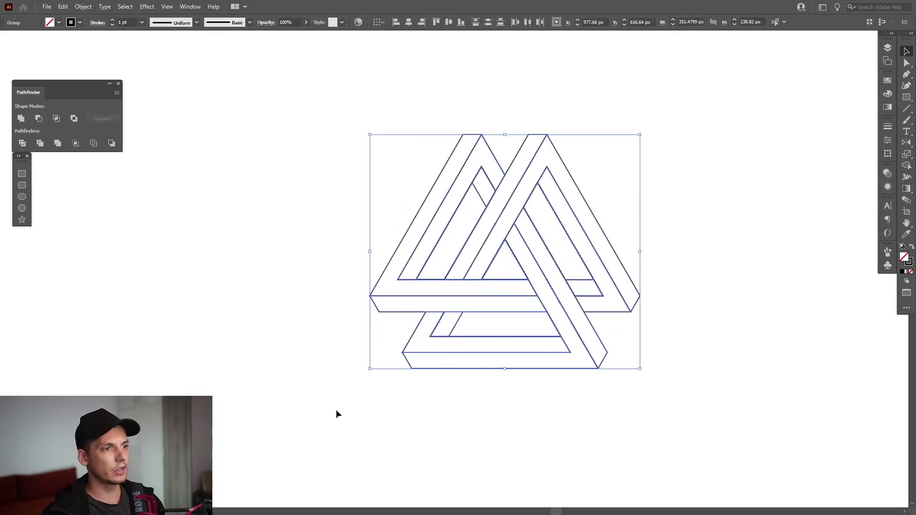
right_click(510, 246)
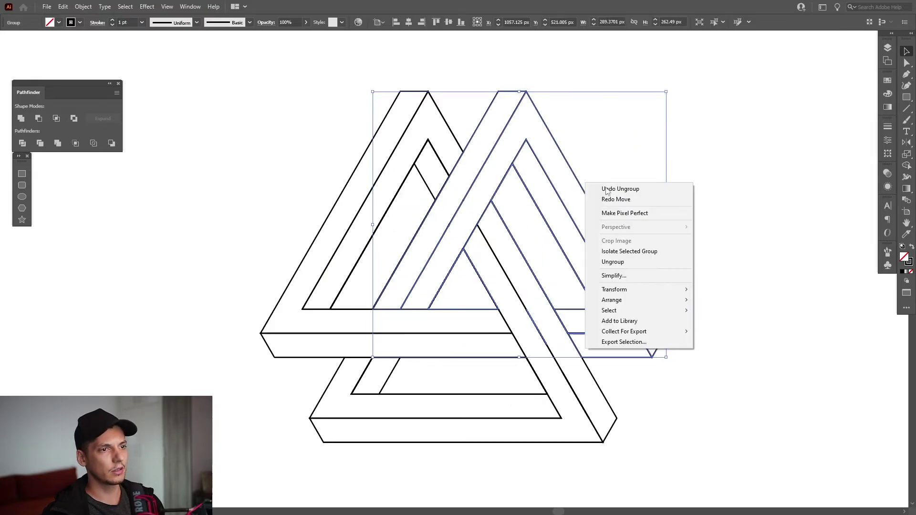
click(626, 261)
Ungroup the nested group that still holds the upper-left triangle's pieces.
right_click(599, 197)
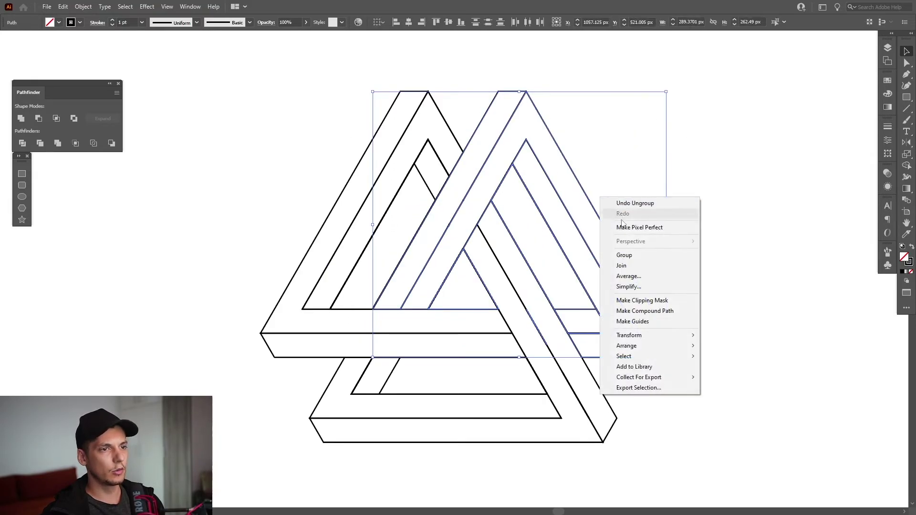
click(579, 136)
click(579, 139)
click(452, 133)
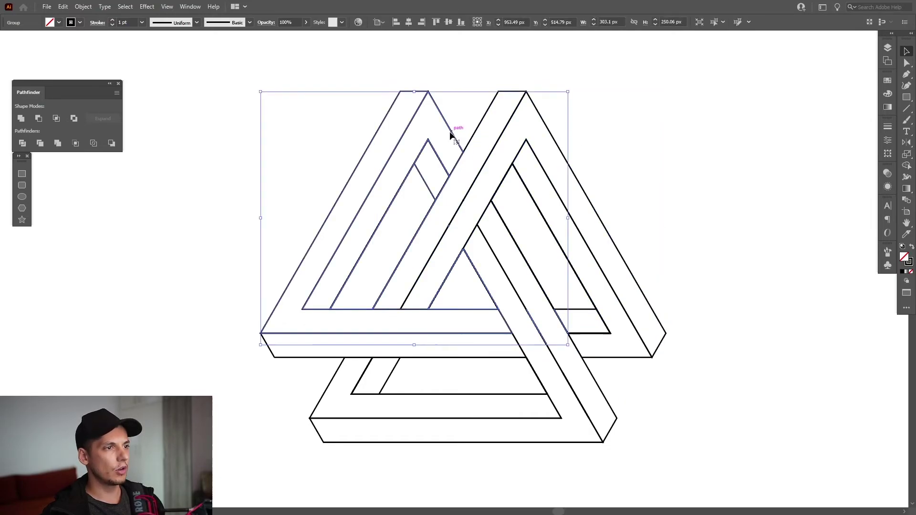
right_click(451, 135)
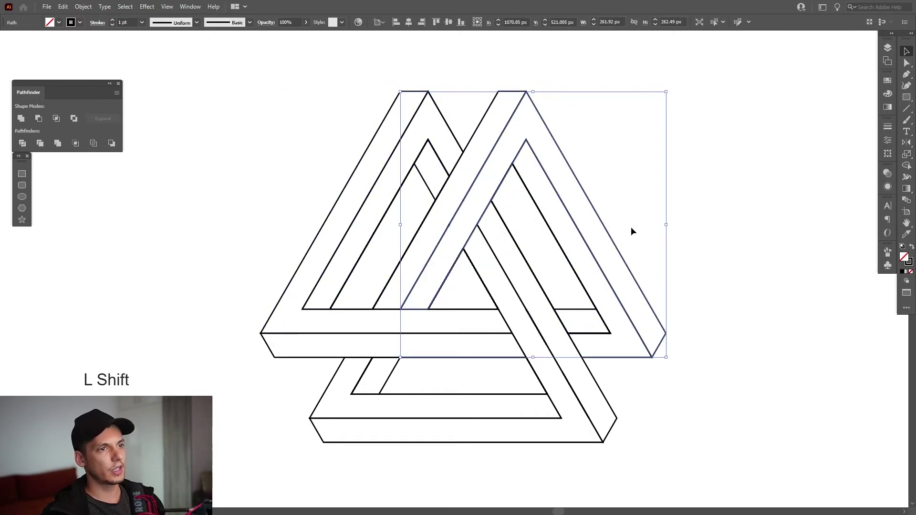
Select all the merged strips of the three triangles together and move them horizontally clear of the leftover fragments.
shift+click(580, 316)
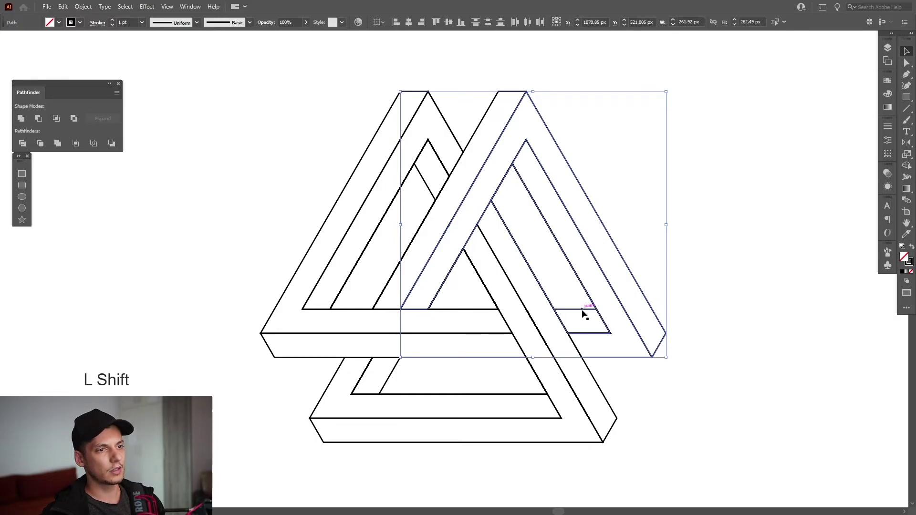
shift+click(590, 370)
shift+click(542, 387)
shift+click(551, 398)
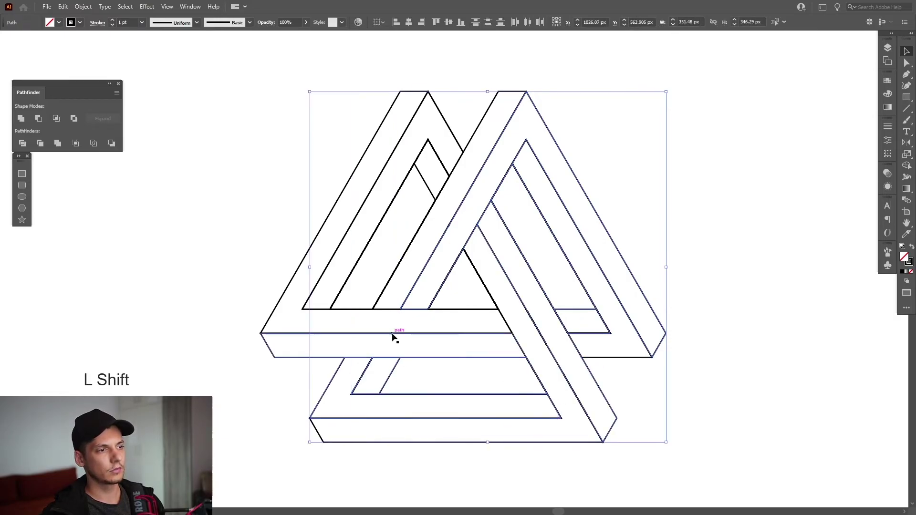
shift+click(392, 334)
shift+click(355, 309)
shift+click(319, 311)
shift+click(272, 312)
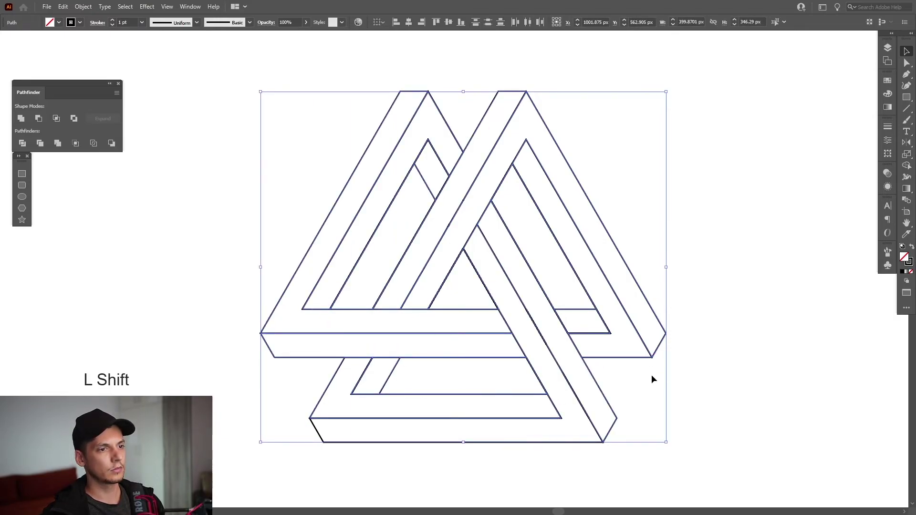
scroll(543, 307, down, 2)
scroll(501, 376, up, 1)
drag(501, 376, 364, 374)
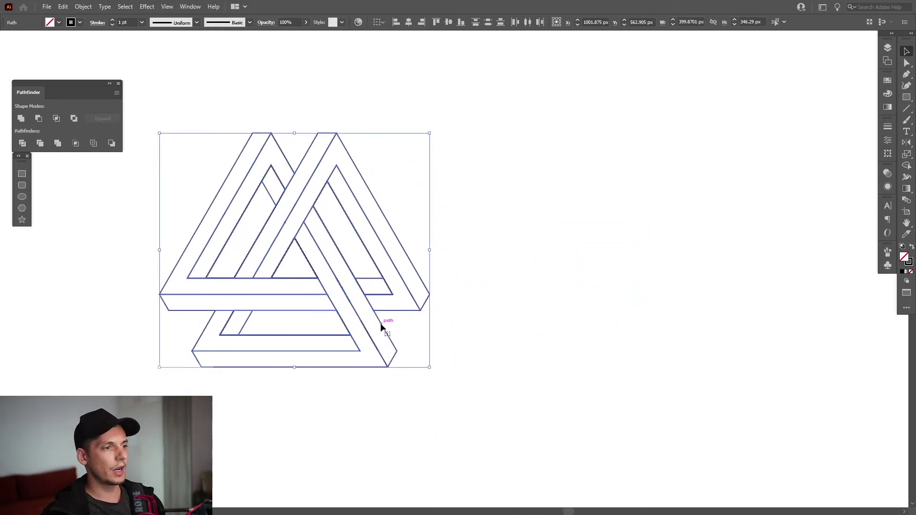
drag(382, 326, 774, 326)
click(231, 158)
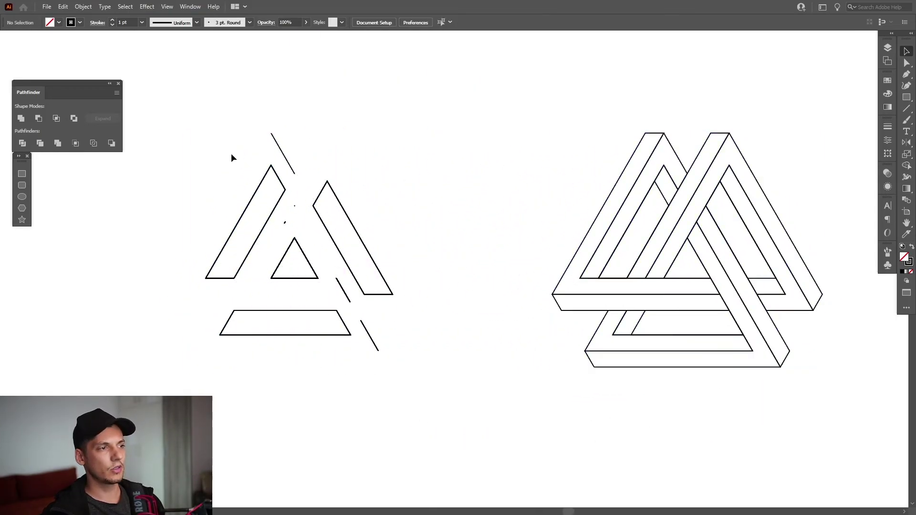
Delete the leftover inner shapes and stray line fragments beside the moved figure.
drag(231, 153, 436, 374)
key(Delete)
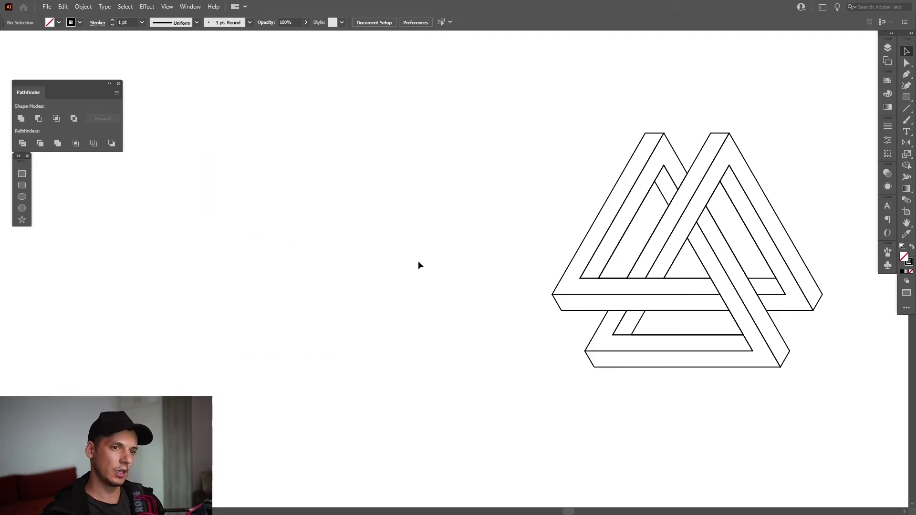
drag(458, 100, 833, 412)
click(745, 241)
drag(744, 241, 563, 230)
scroll(563, 230, up, 1)
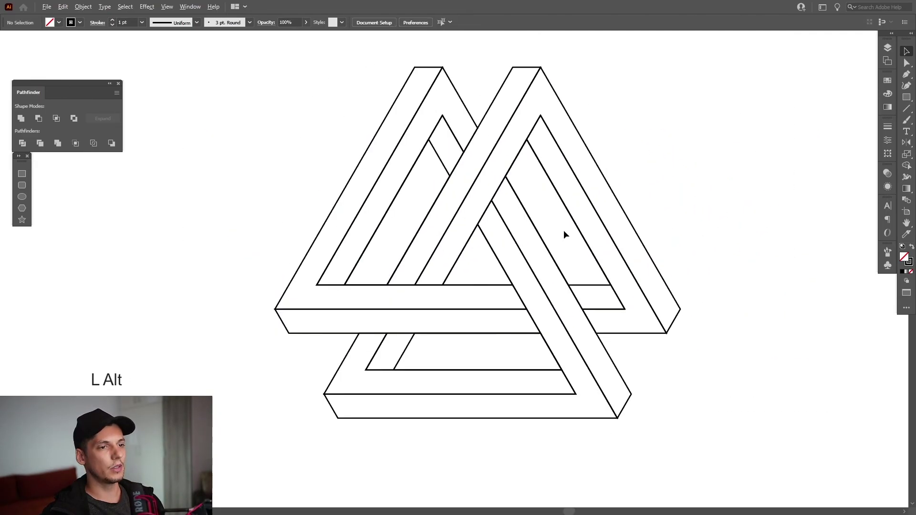
drag(707, 237, 684, 243)
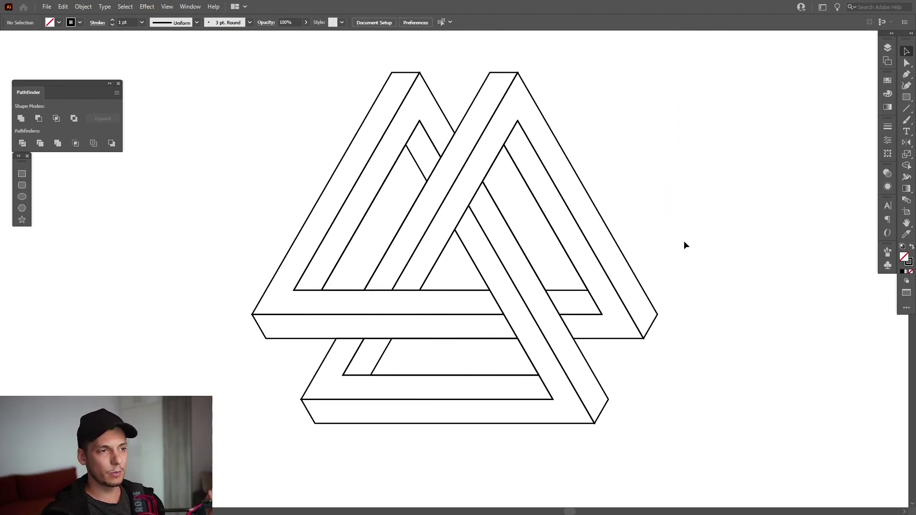